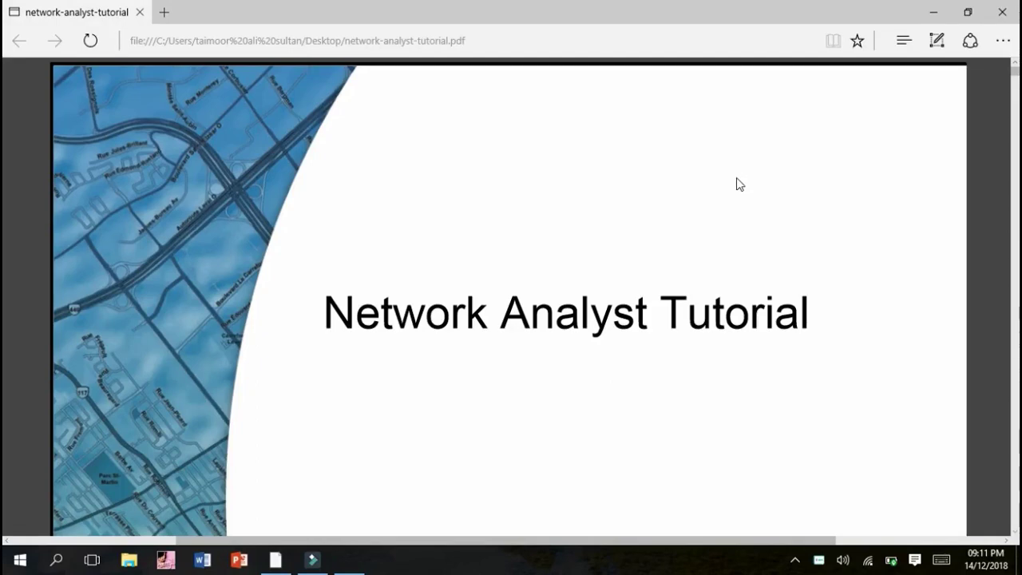
- Switch from the tutorial PDF in Edge to the empty Untitled ArcMap 10.3 window
click(795, 560)
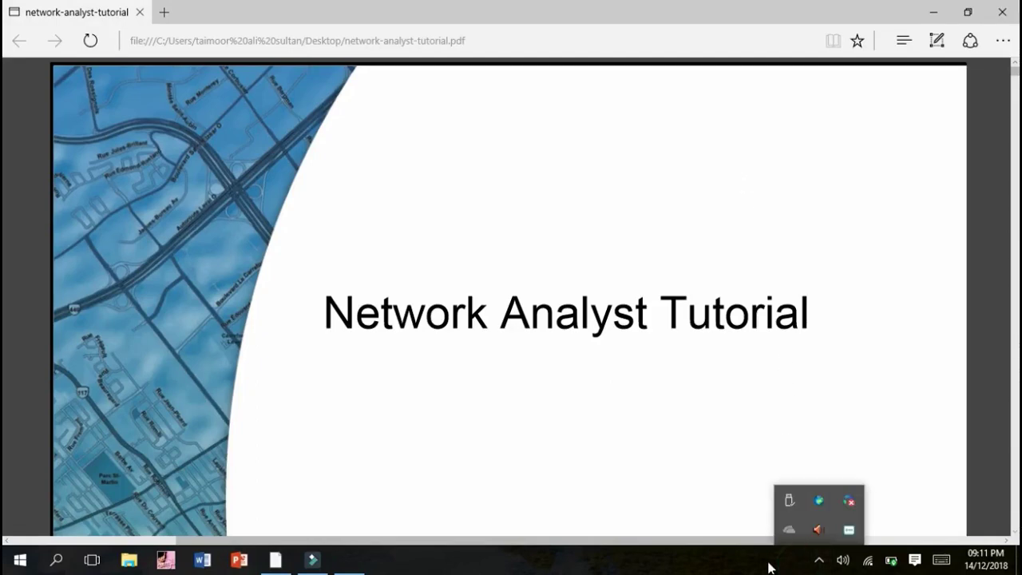
click(769, 567)
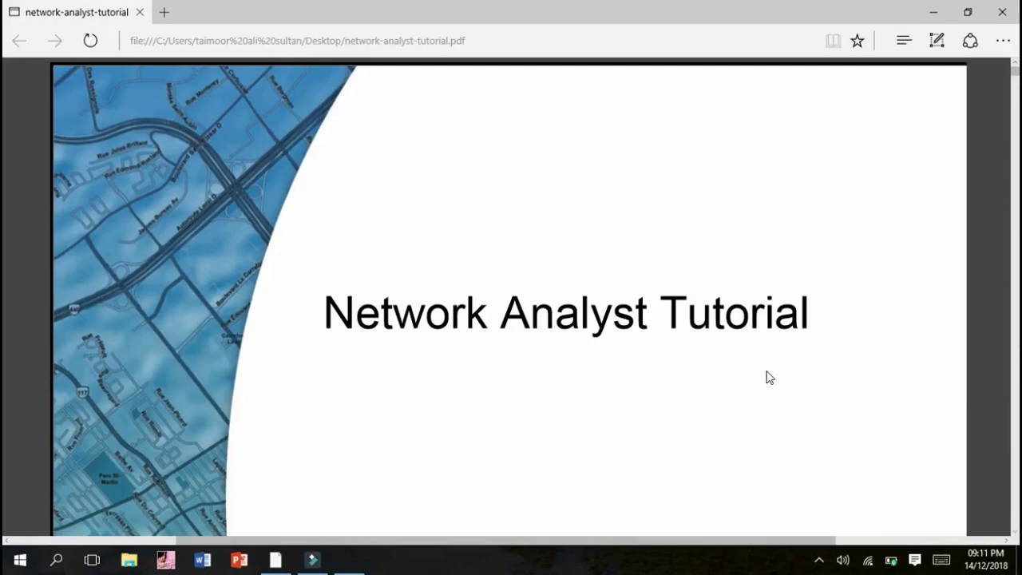
click(275, 559)
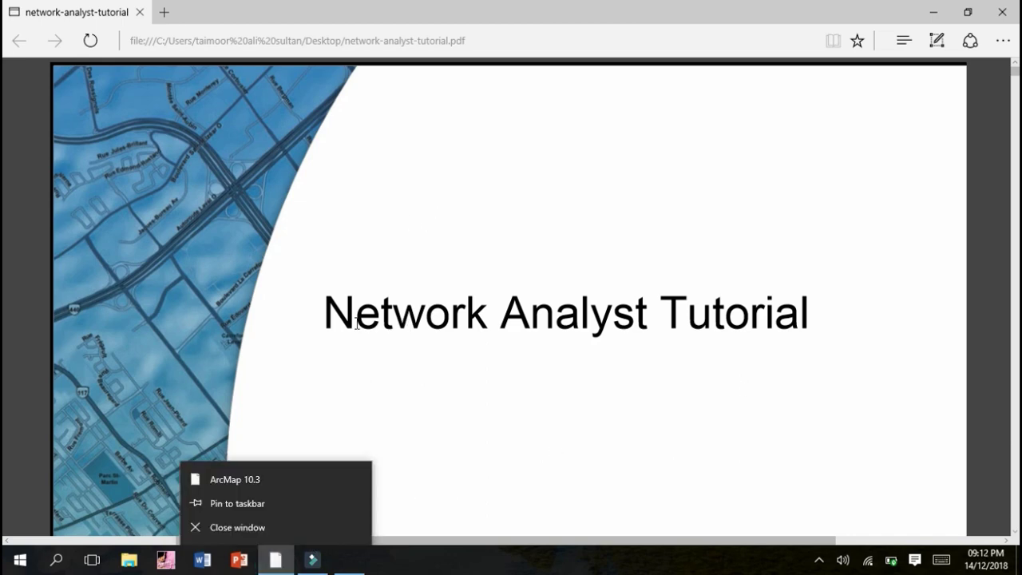
click(276, 559)
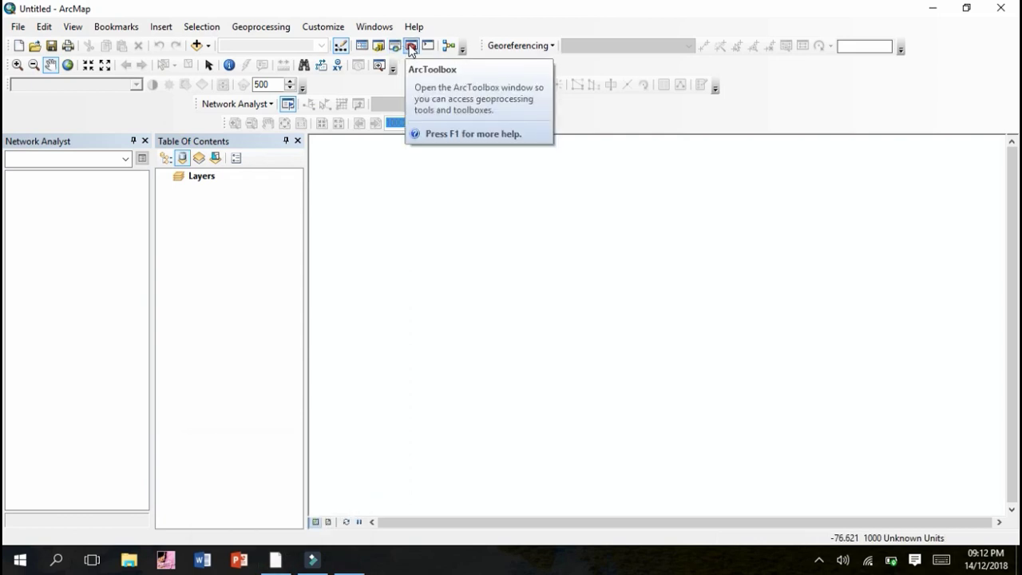
- Open the ArcToolbox window from the Standard toolbar
click(410, 46)
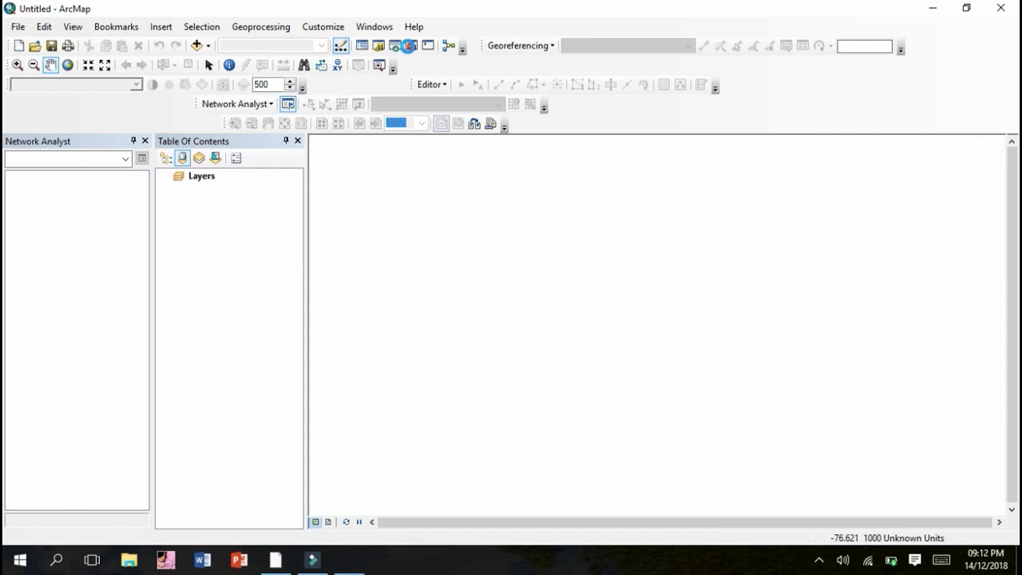
- Read Exercise 3, Finding the best route using a network dataset, in the PDF, then return to ArcMap
click(349, 559)
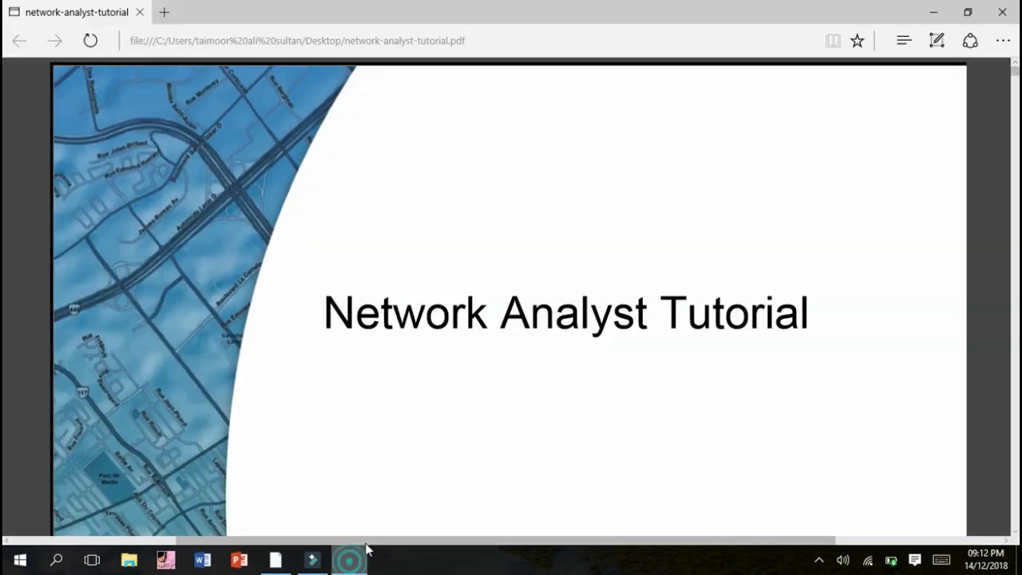
scroll(511, 292, down, 12)
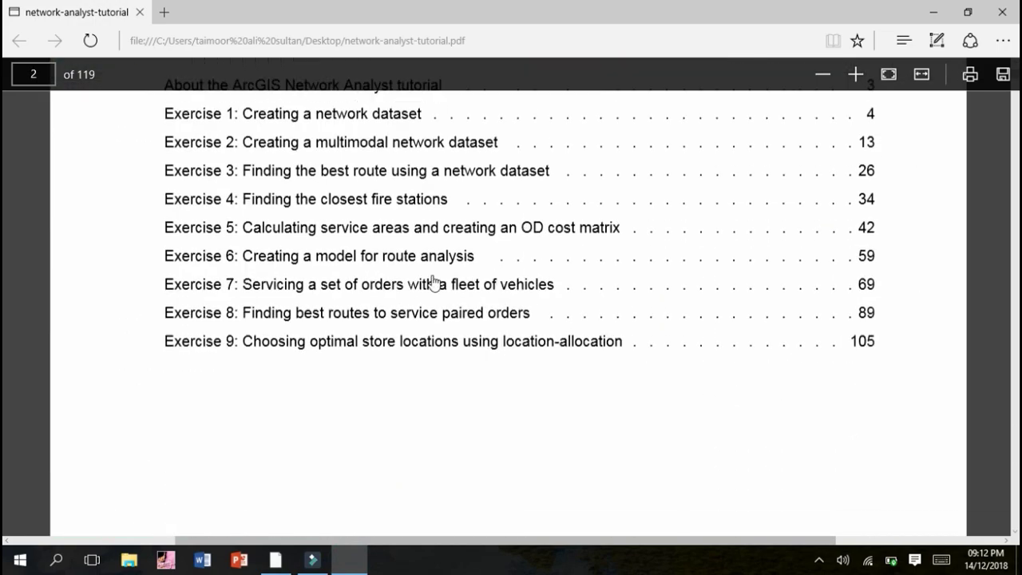
scroll(370, 165, up, 2)
click(335, 236)
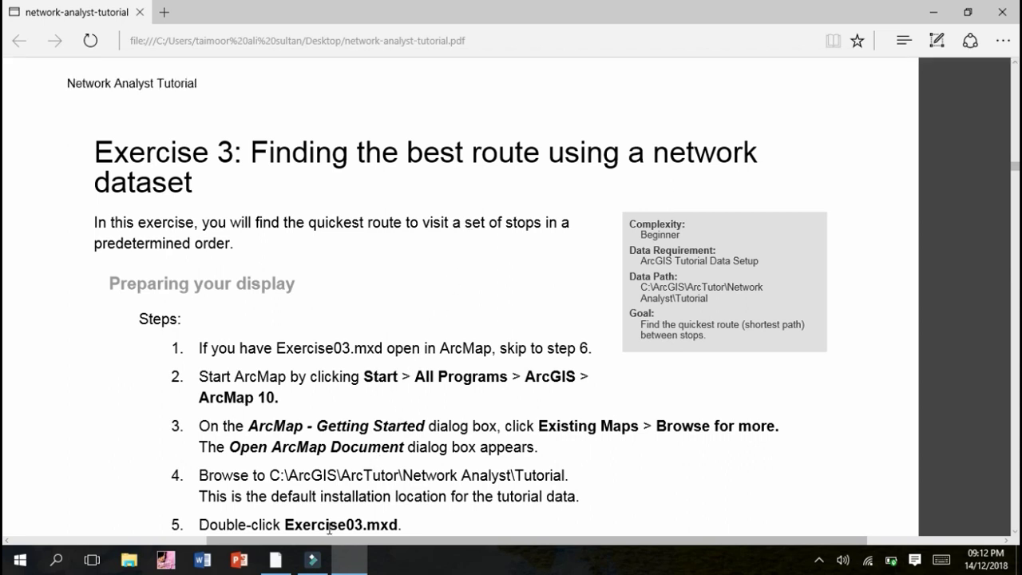
click(312, 561)
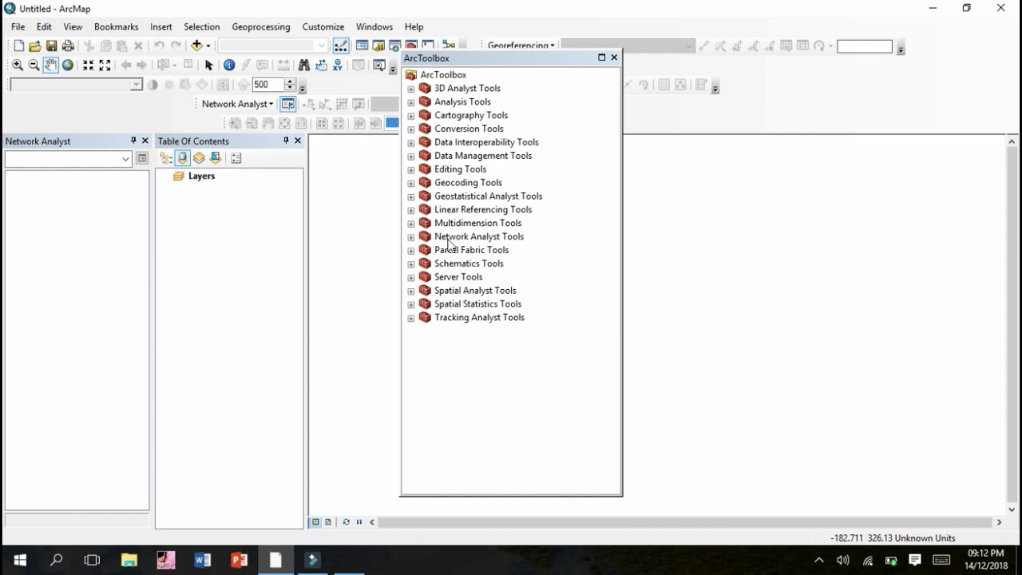
- Close ArcToolbox and open the Exercise03 map document, discarding the Untitled map
click(383, 235)
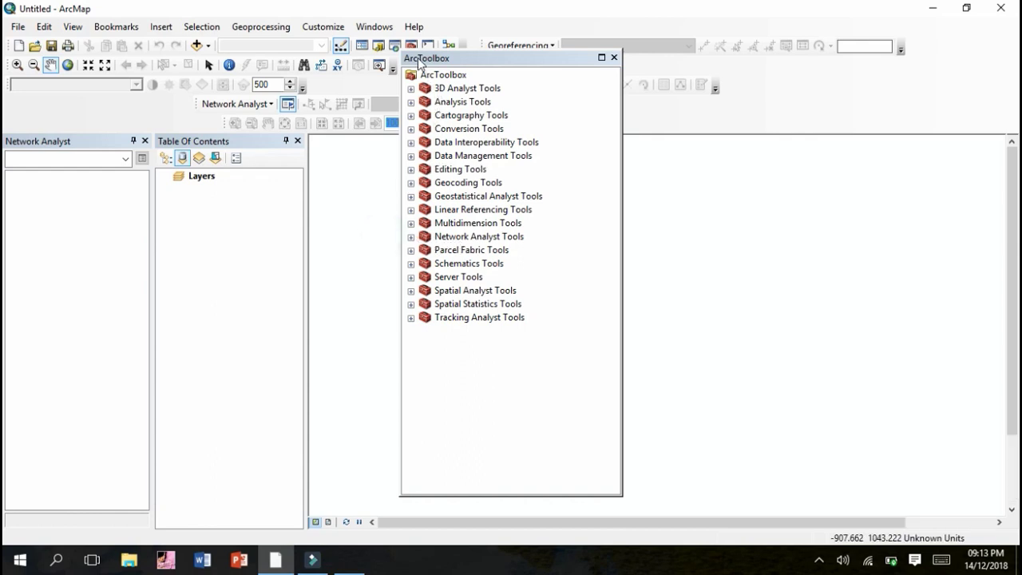
click(614, 58)
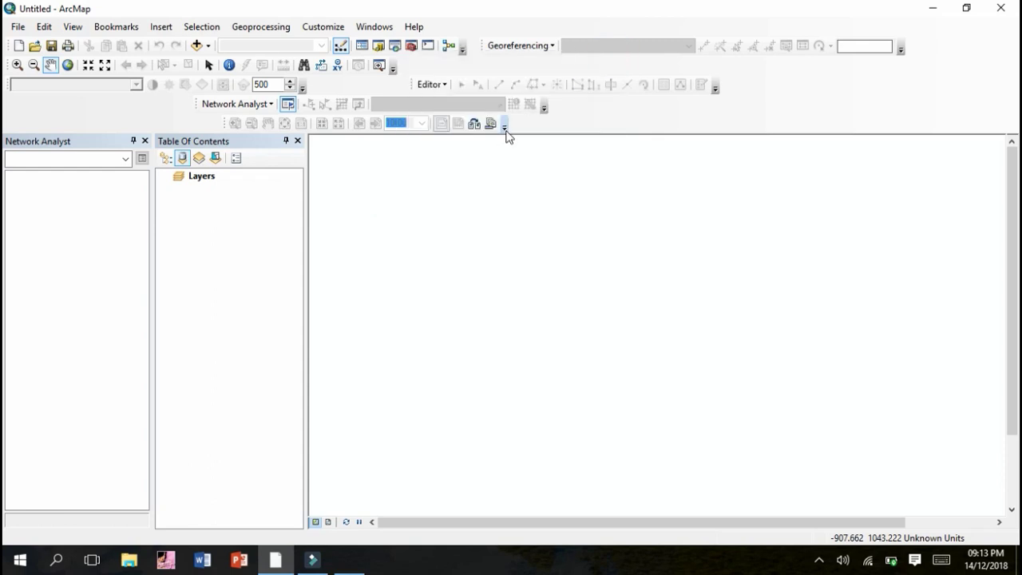
click(35, 47)
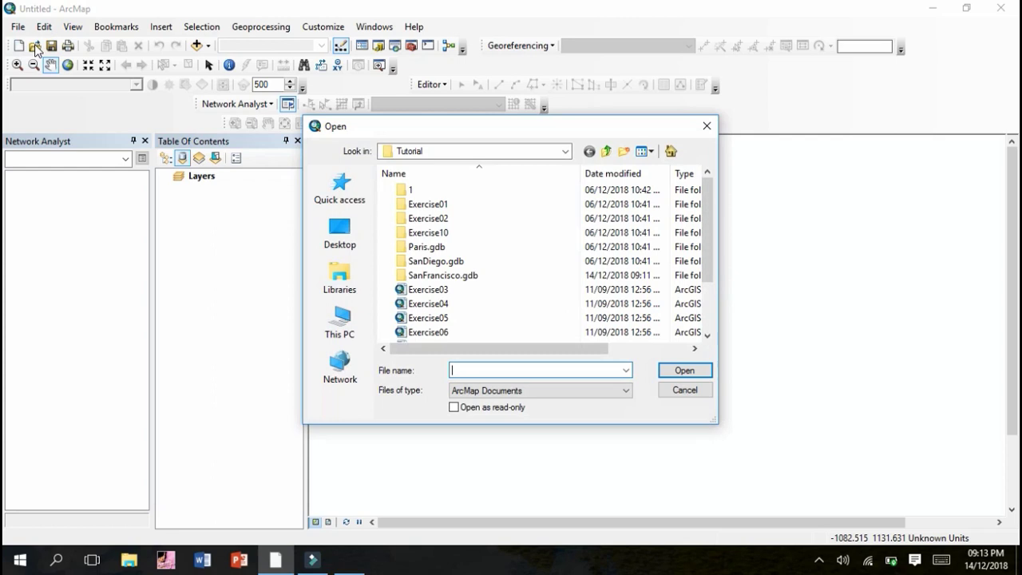
click(432, 290)
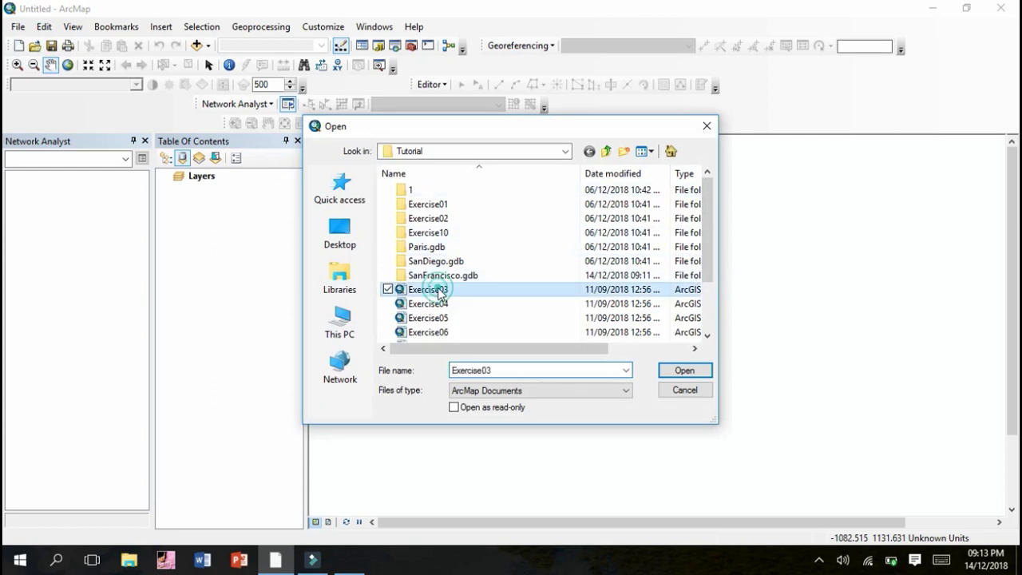
click(684, 371)
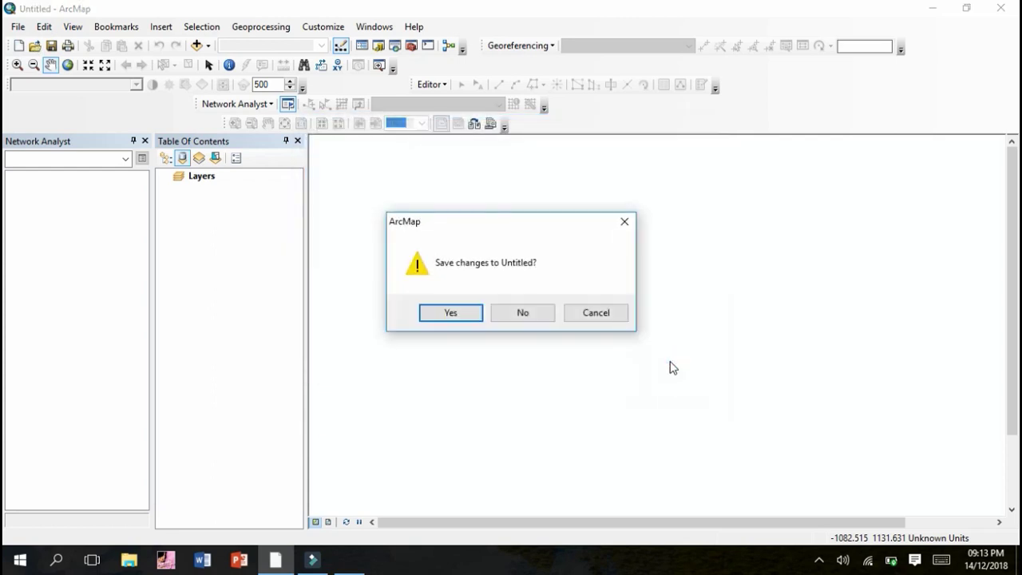
click(515, 314)
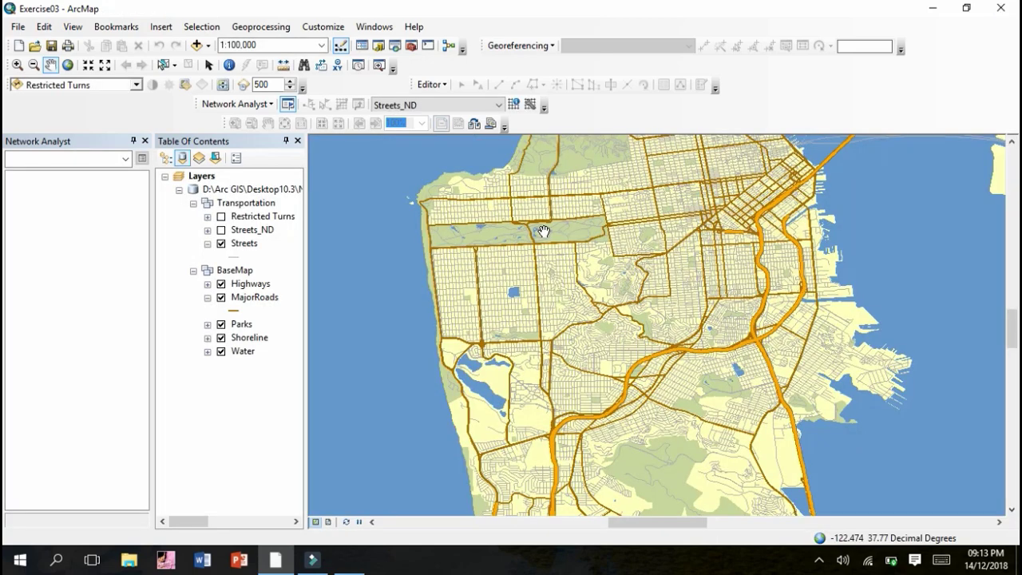
- Zoom and pan the map to frame western and central San Francisco
scroll(656, 275, down, 2)
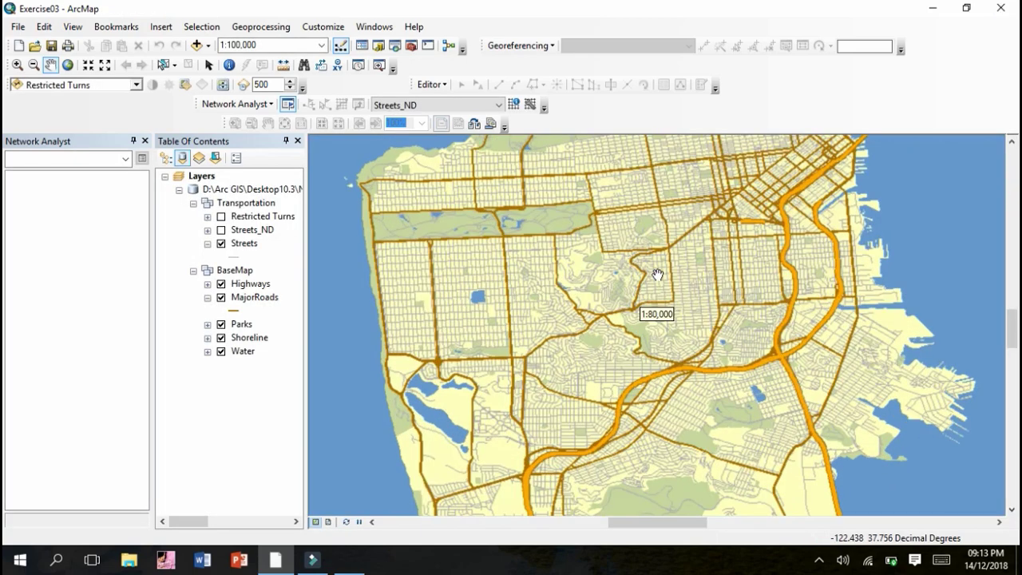
drag(676, 239, 677, 336)
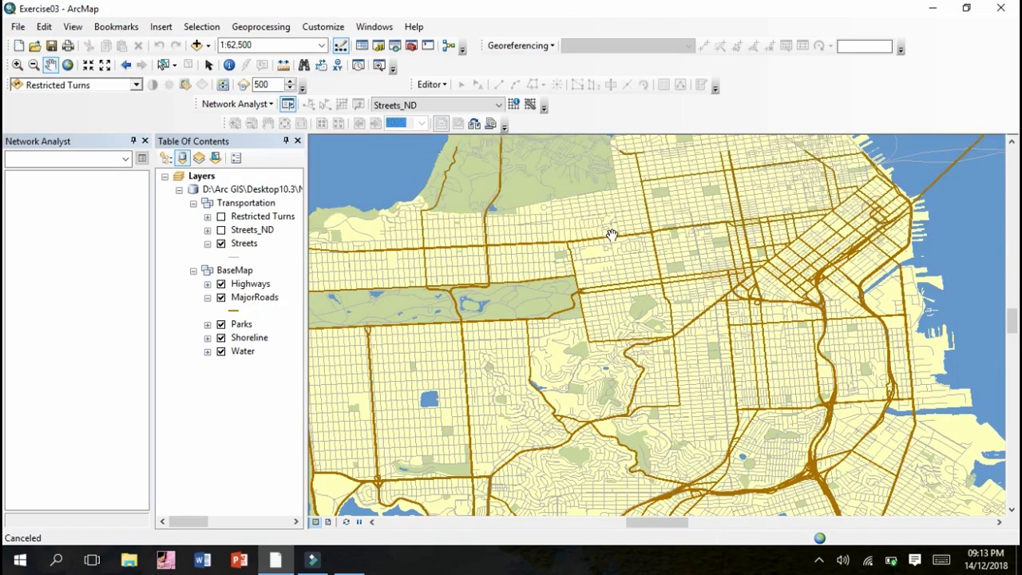
drag(579, 295, 652, 265)
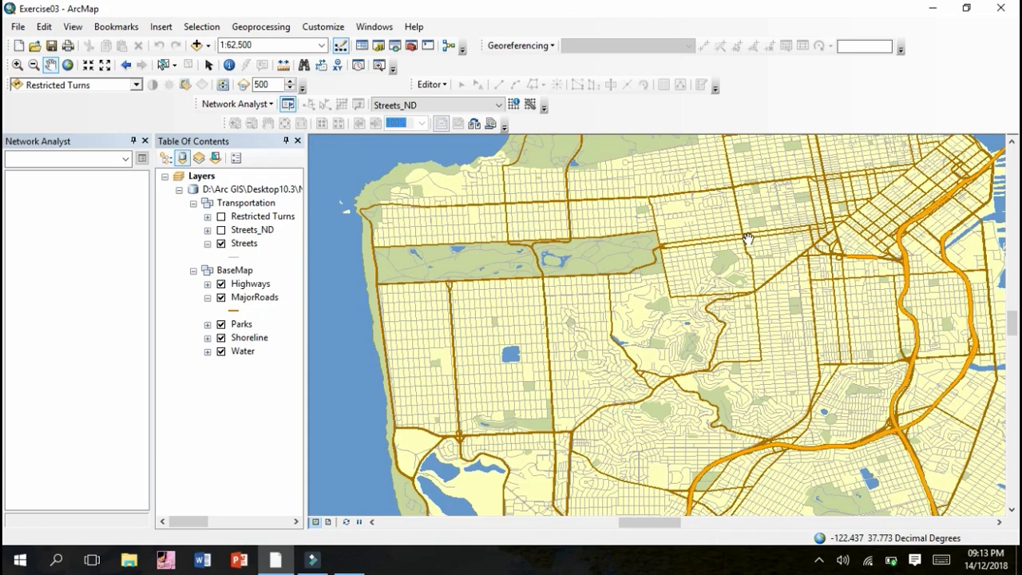
drag(746, 235, 704, 276)
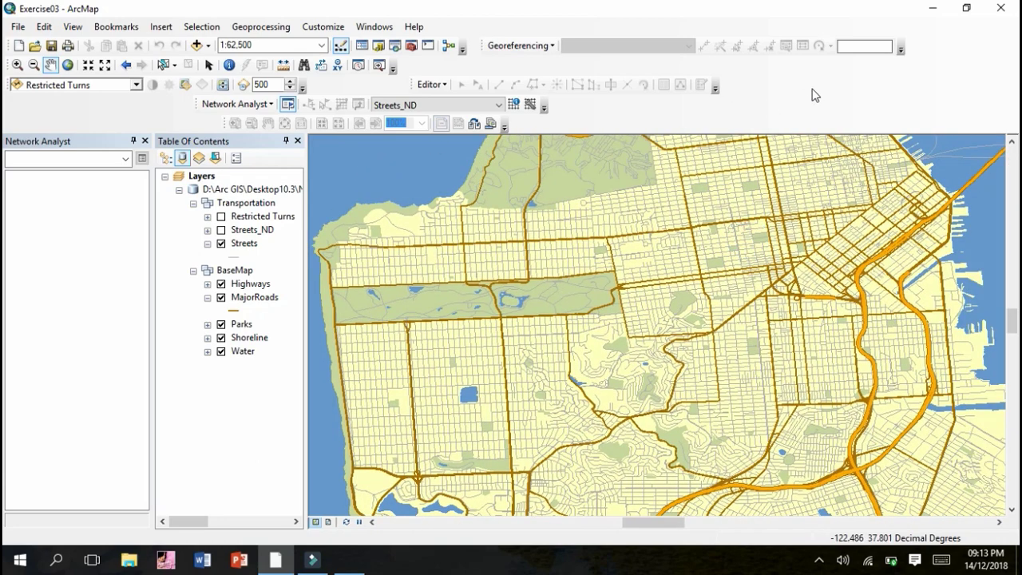
- Enable the Network Analyst extension in Customize > Extensions
right_click(820, 87)
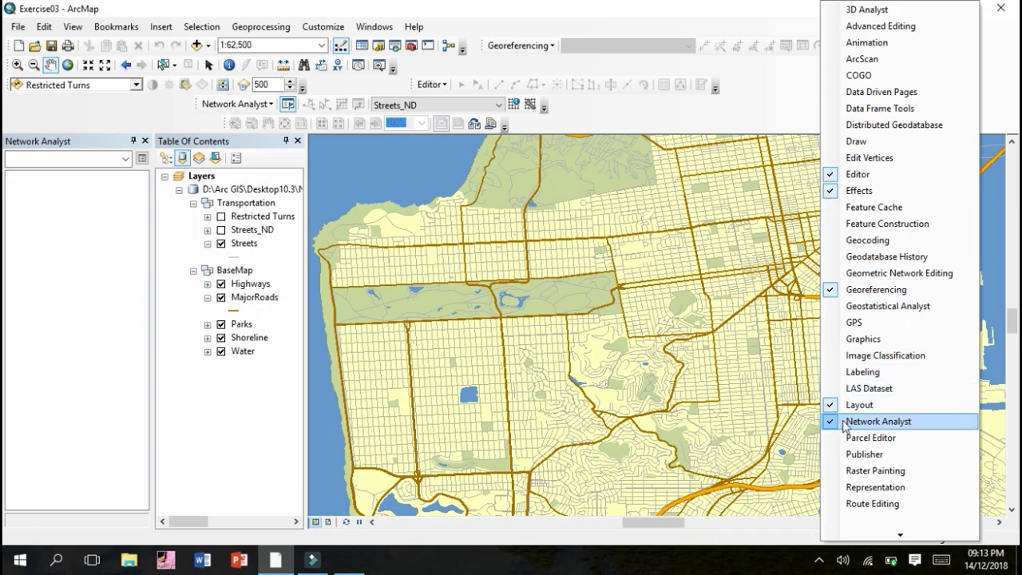
click(782, 111)
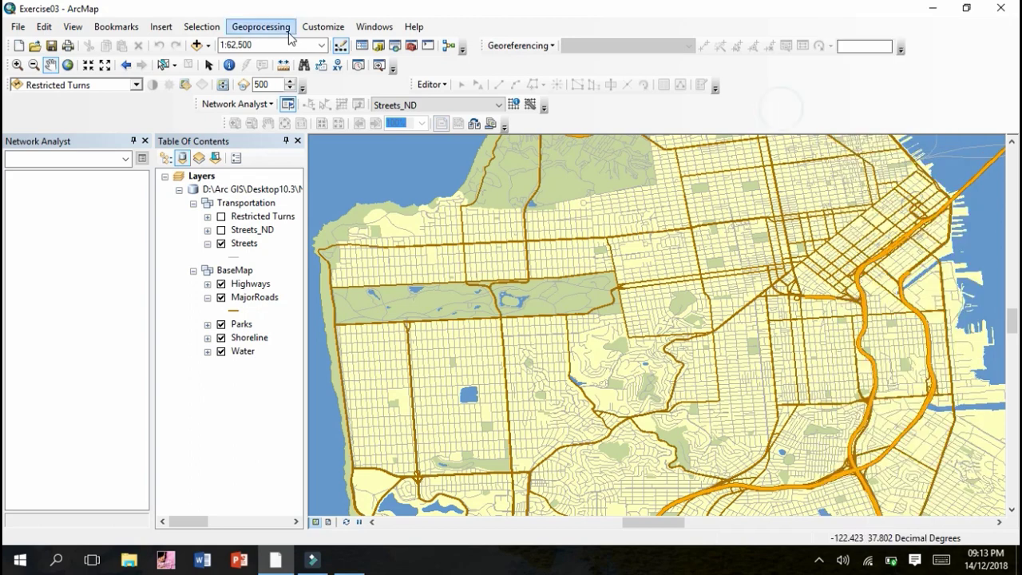
click(323, 27)
click(330, 57)
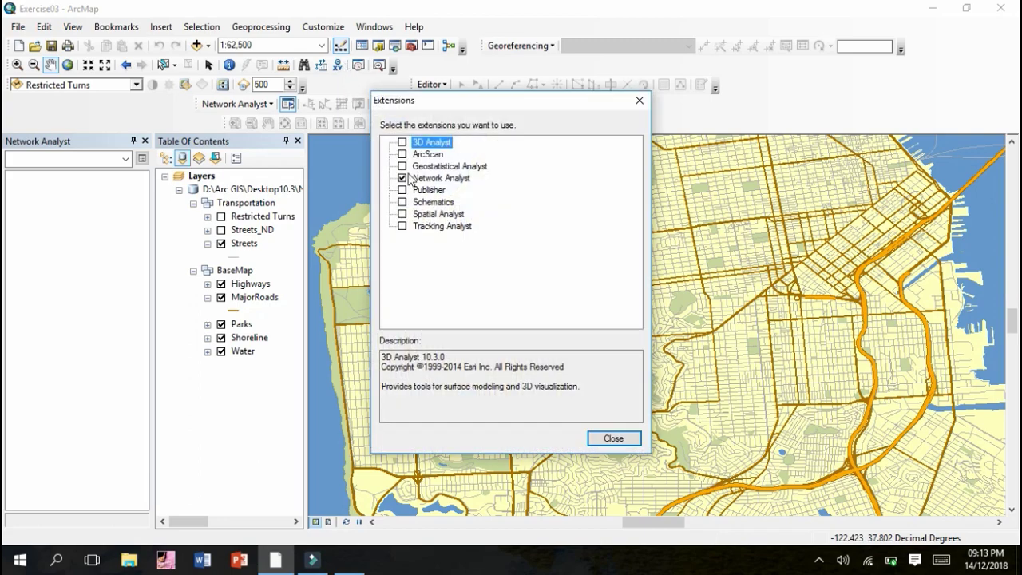
click(613, 439)
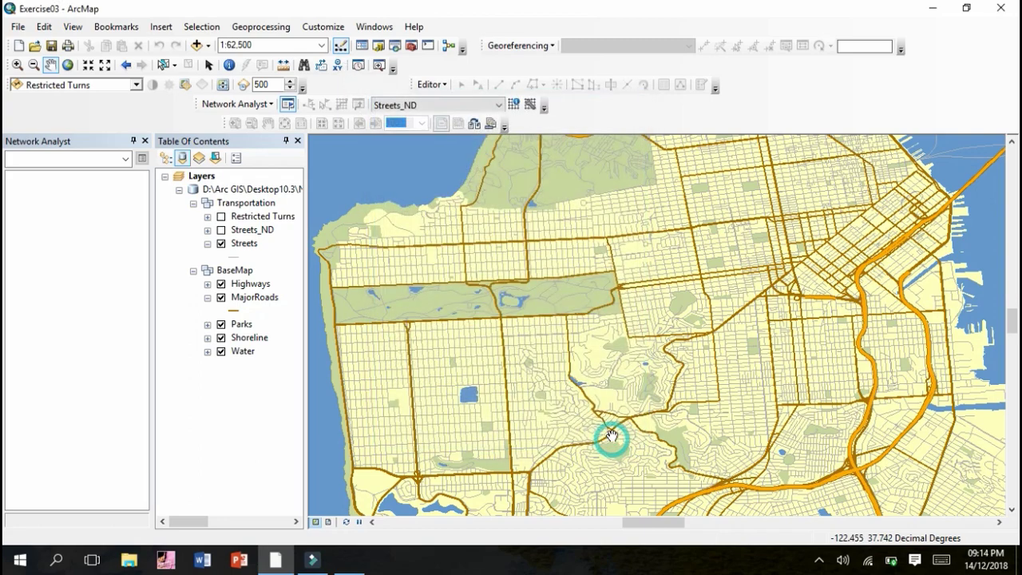
- Create a new Route analysis layer and pan the map to northern San Francisco
click(270, 104)
click(245, 119)
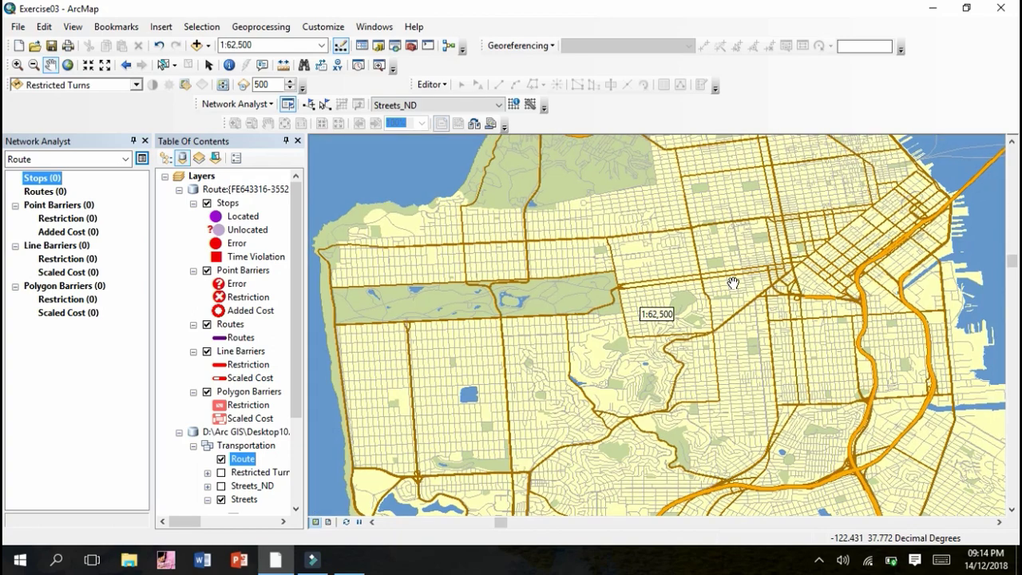
scroll(746, 237, up, 2)
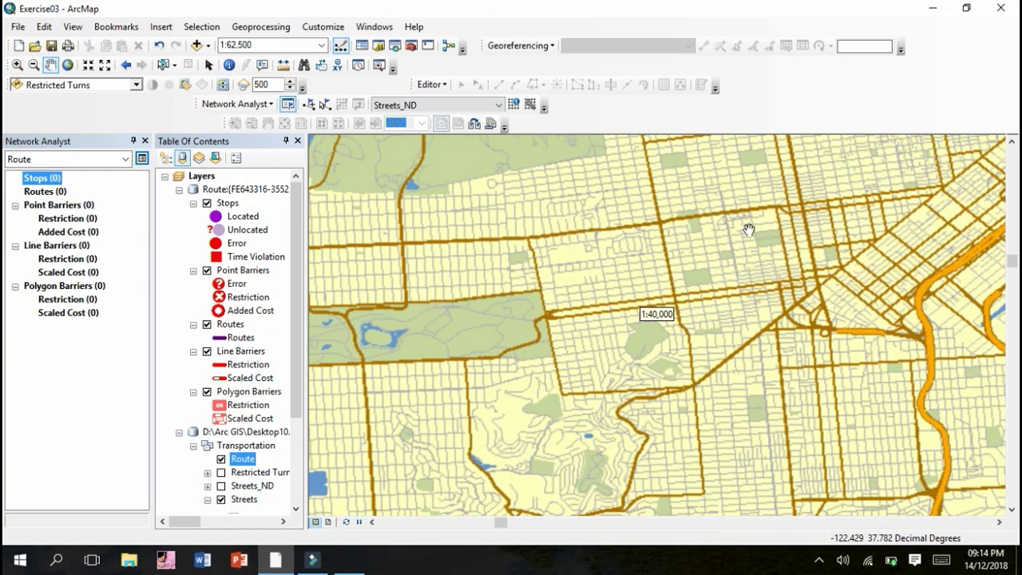
drag(755, 222, 761, 235)
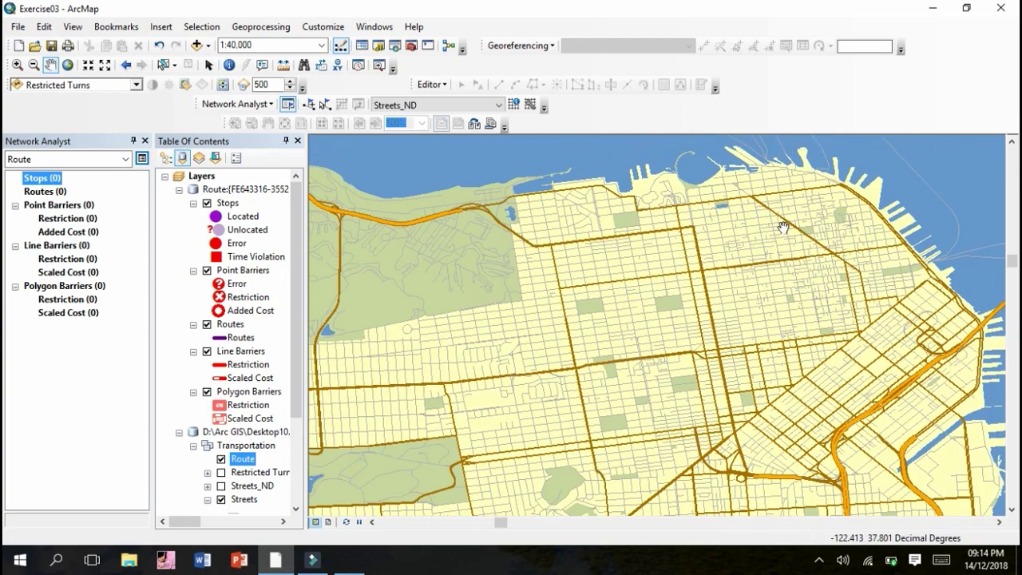
drag(659, 320, 699, 303)
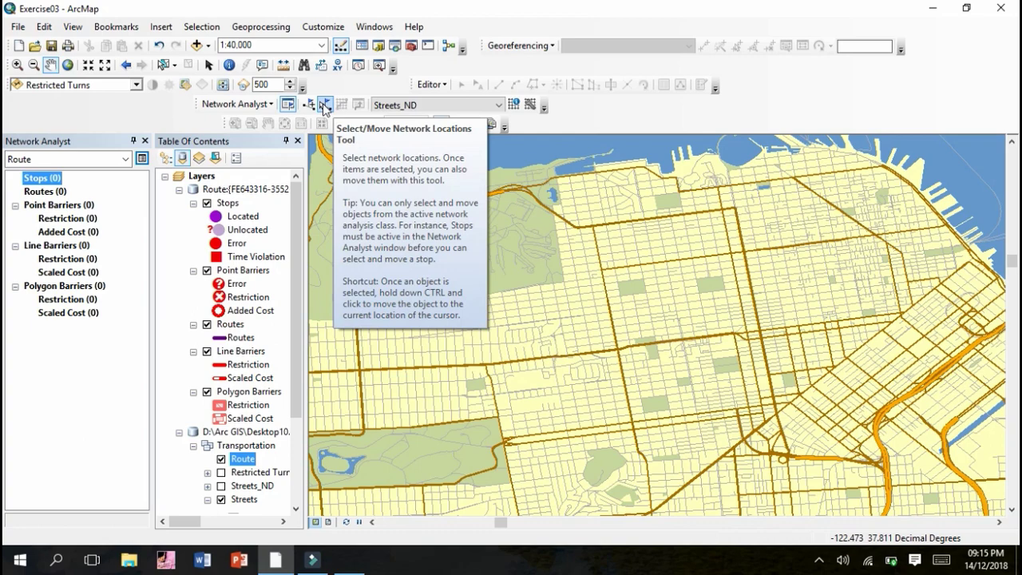
- Place the first route stop on the northeast streets and a second farther west
click(311, 105)
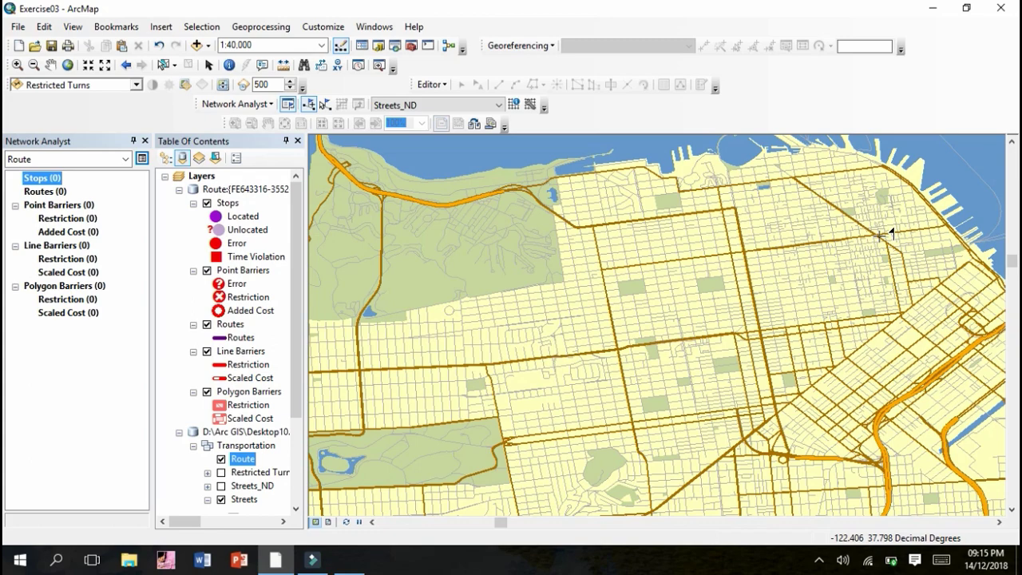
click(880, 235)
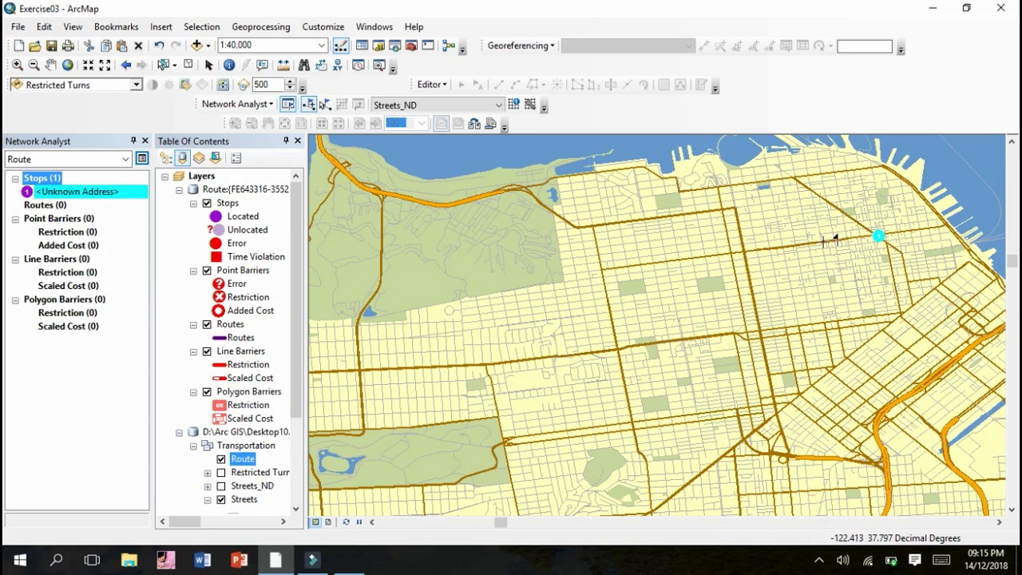
click(583, 251)
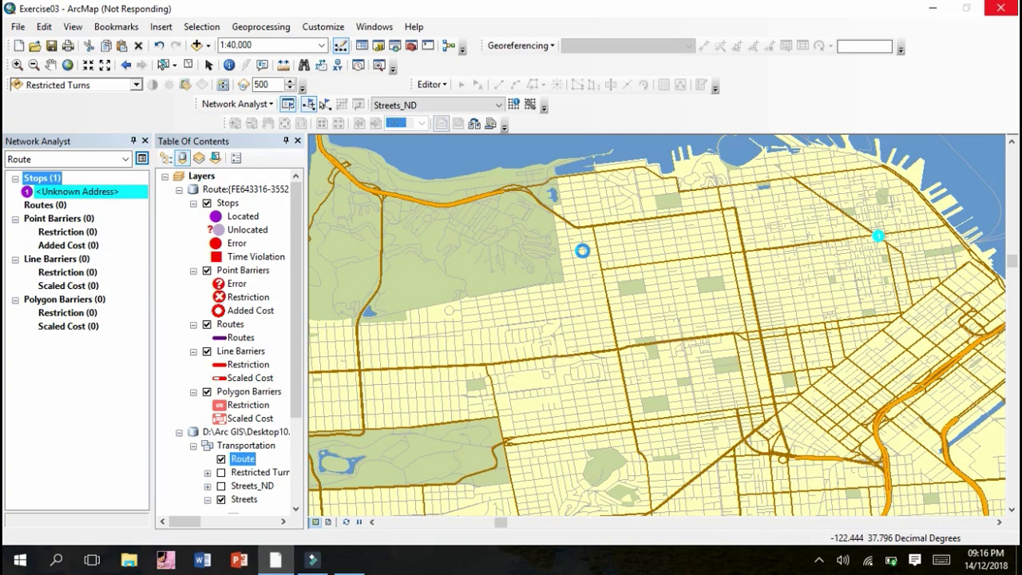
- Add stops 2, 3 and 4, running west, then southwest, then south
click(582, 250)
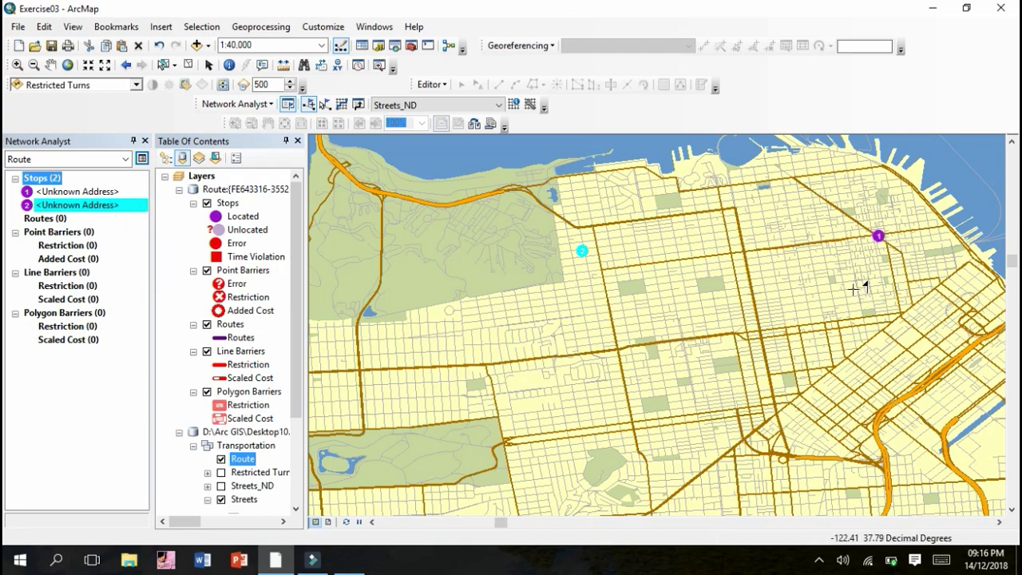
click(499, 341)
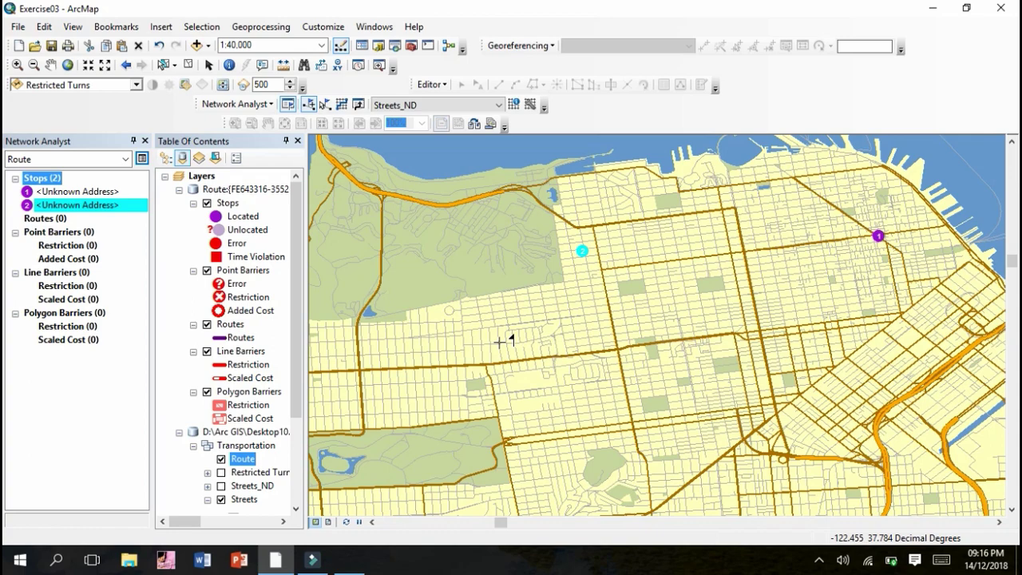
click(499, 341)
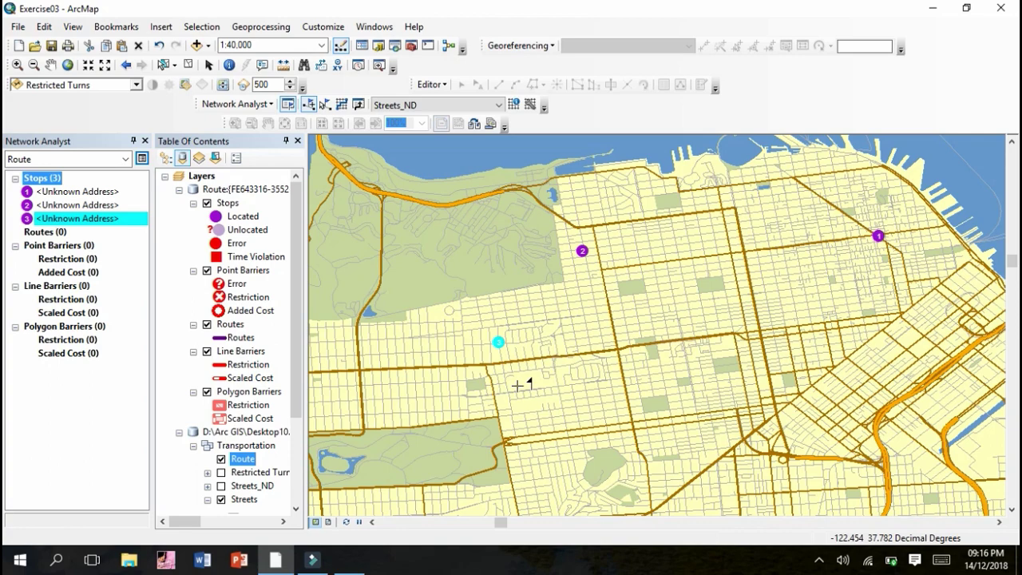
click(524, 484)
click(524, 484)
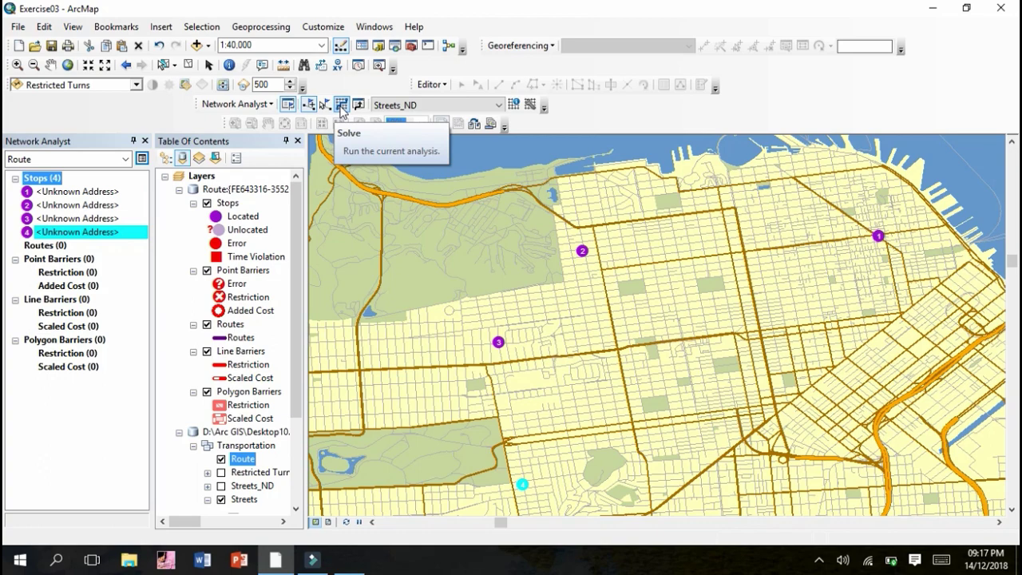
- Solve the route through the four stops
click(341, 107)
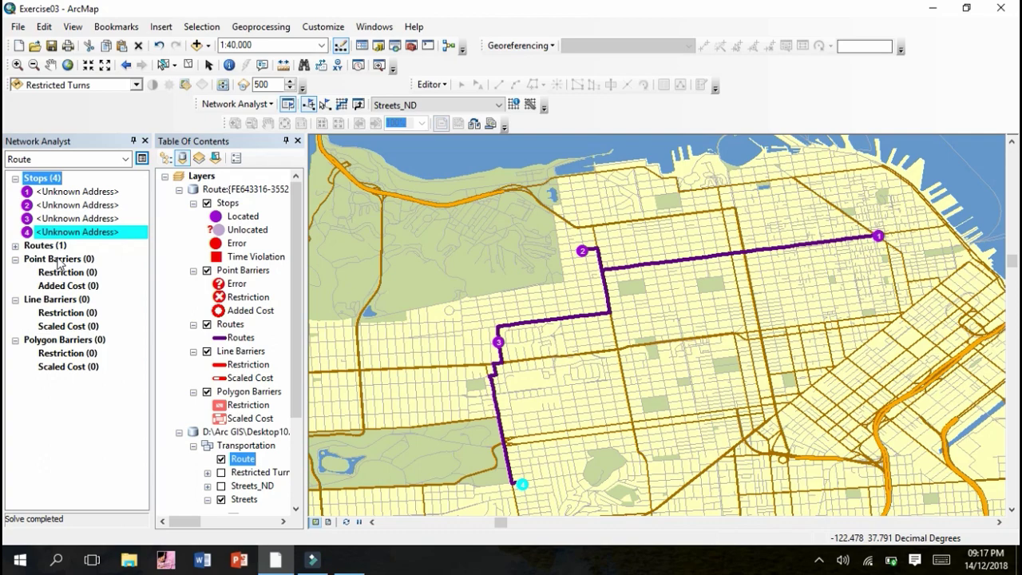
- Open the Magnifier window over the route near stop 1
click(330, 27)
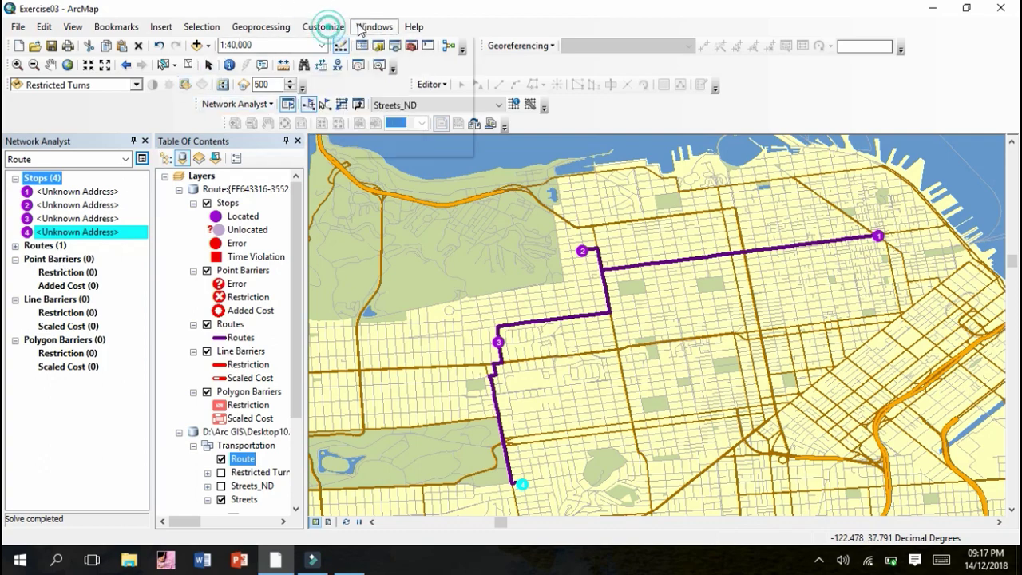
click(413, 59)
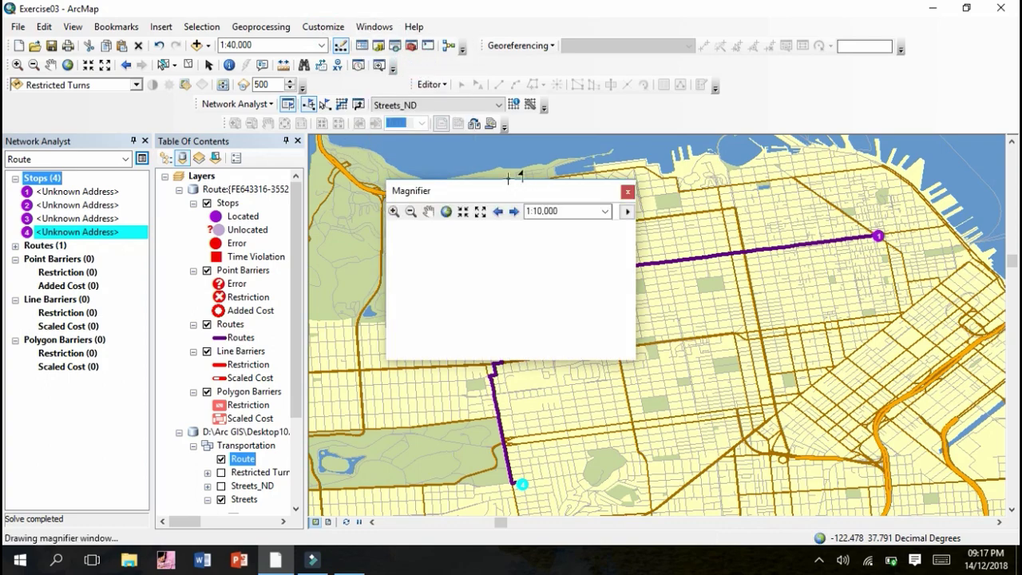
mouse_move(516, 189)
mouse_down()
mouse_move(566, 208)
mouse_move(615, 210)
mouse_move(609, 200)
mouse_move(560, 213)
mouse_move(669, 156)
mouse_up()
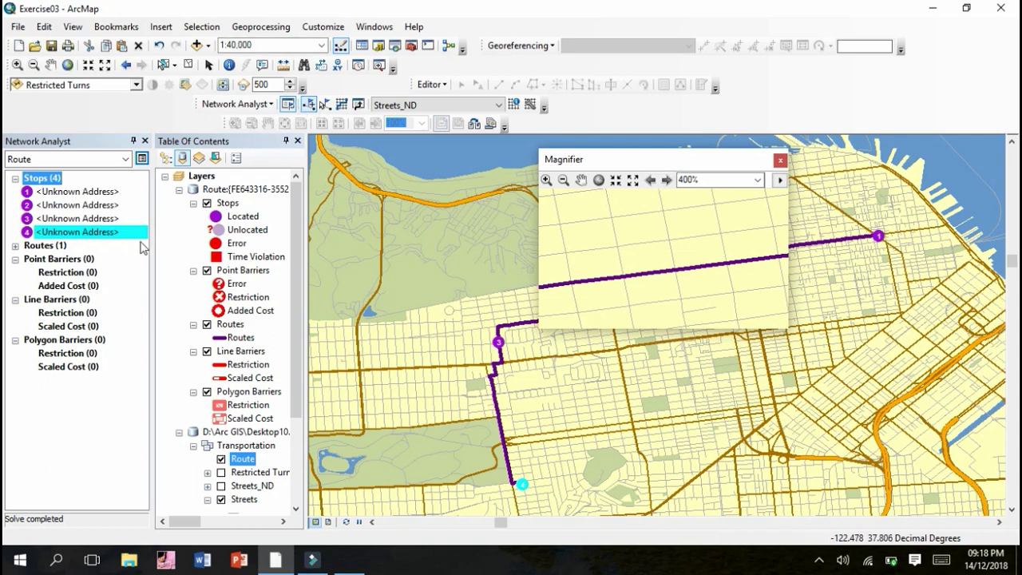
- Add a point barrier on the route between stops 1 and 2 and re-solve
click(76, 261)
click(76, 262)
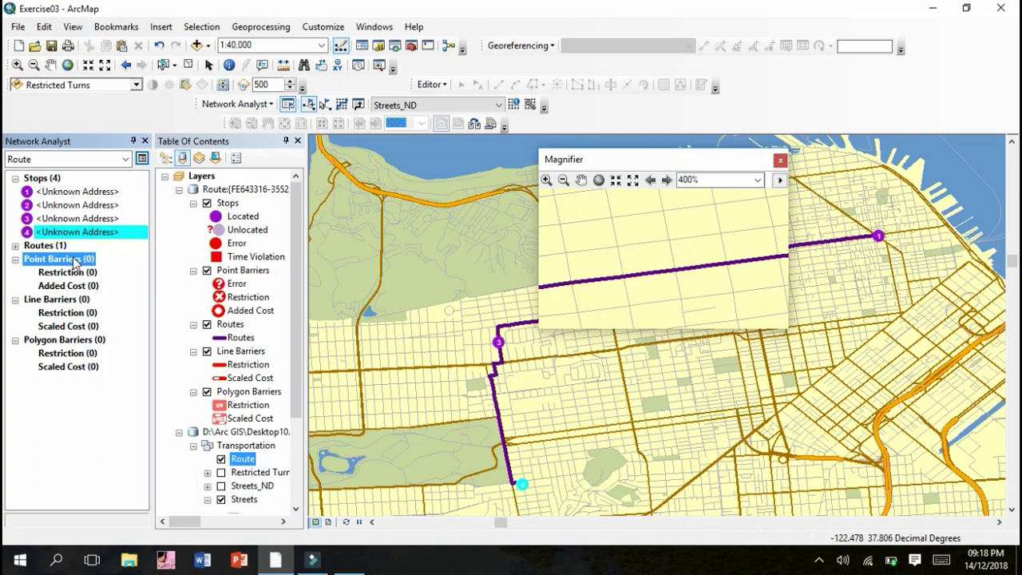
click(310, 105)
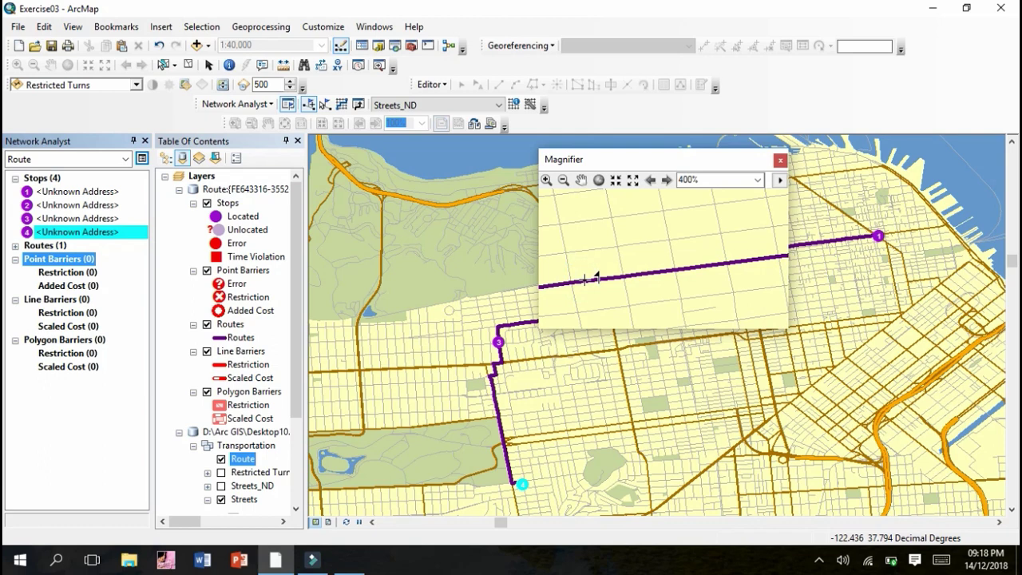
click(585, 278)
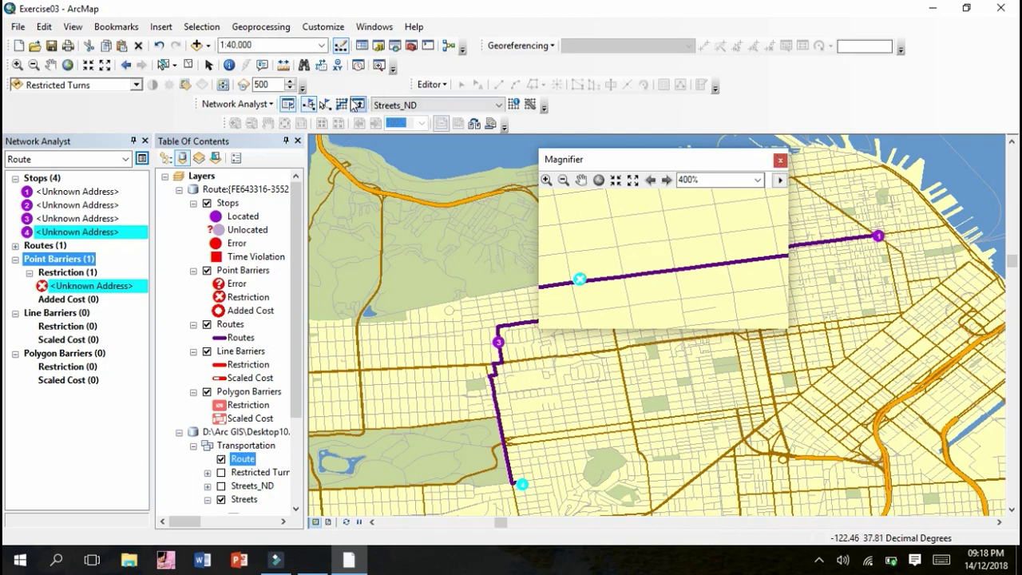
click(341, 106)
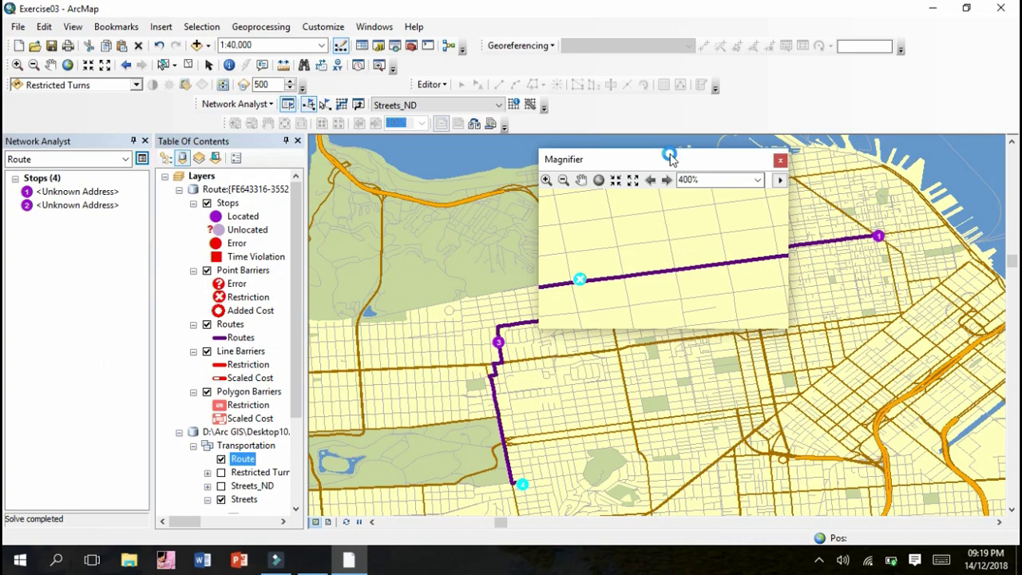
click(780, 160)
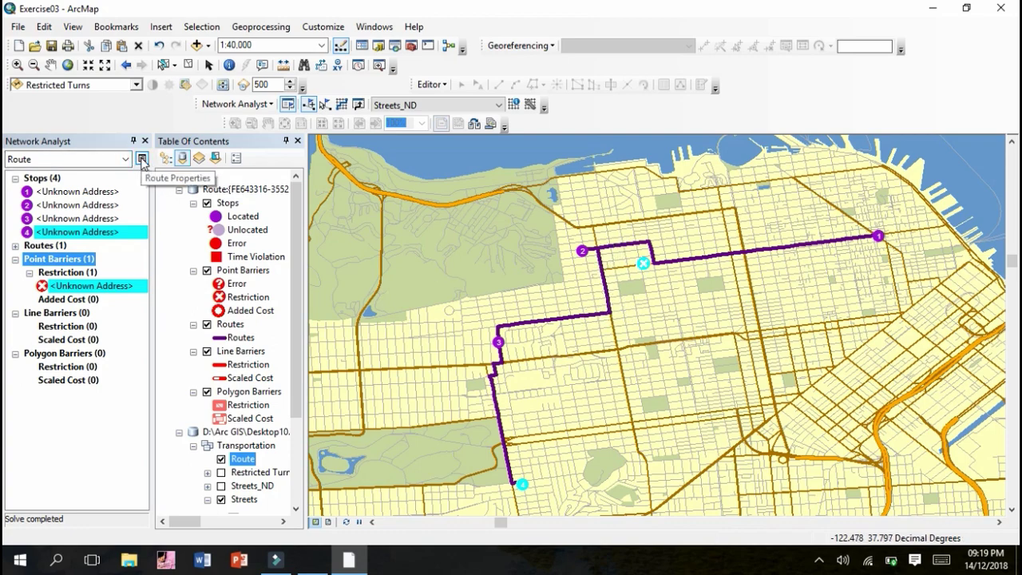
- Give the Route layer an 08 AM Tuesday start time, keeping TravelTime (Minutes) impedance and True Shape with Measures, and apply
click(142, 160)
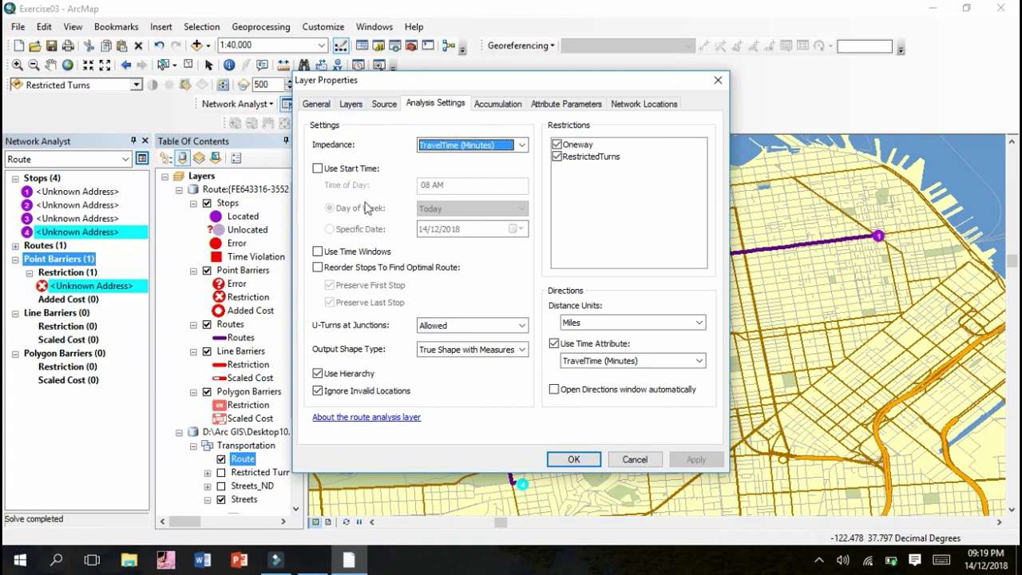
click(522, 144)
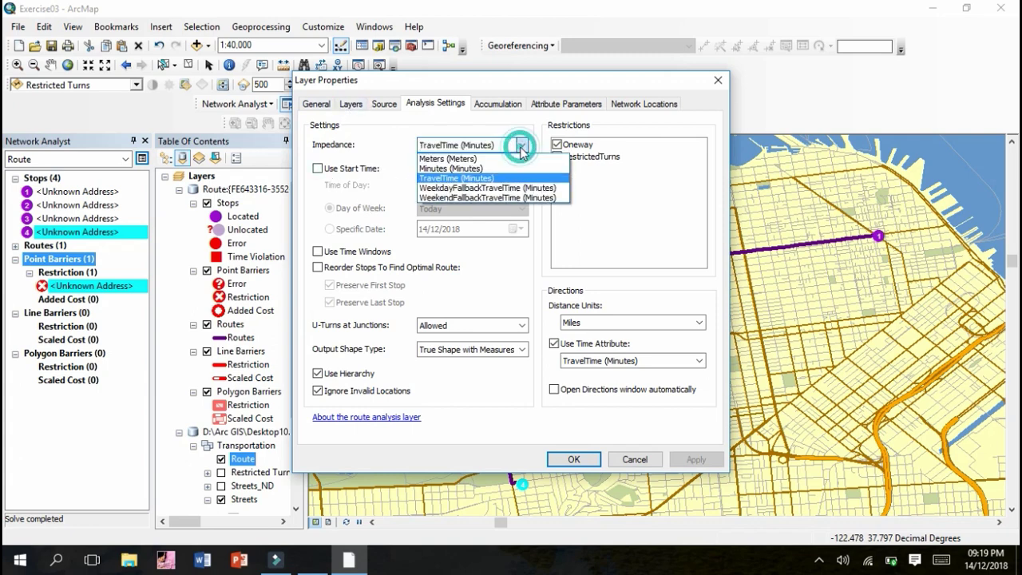
click(522, 144)
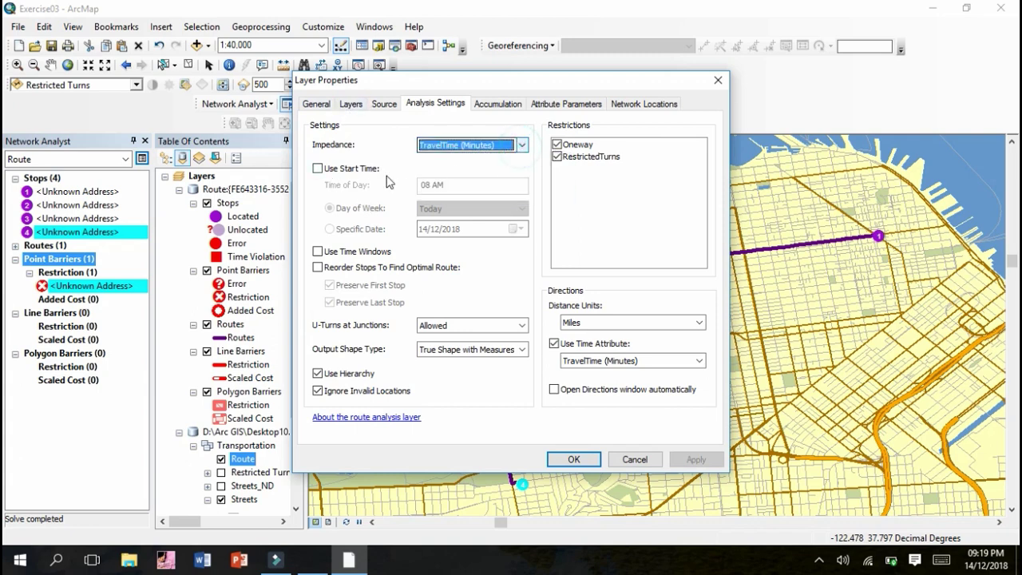
click(319, 169)
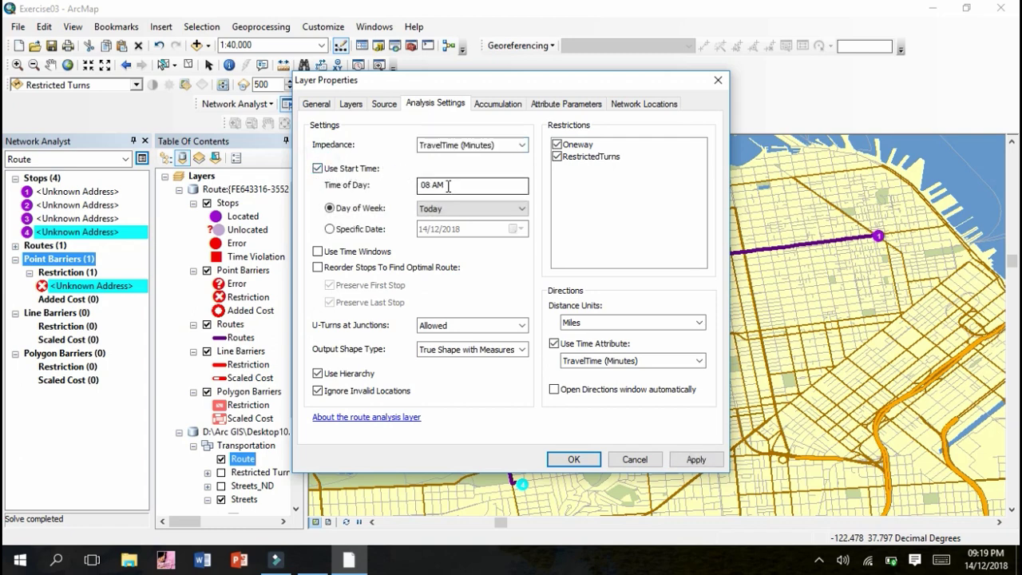
click(480, 209)
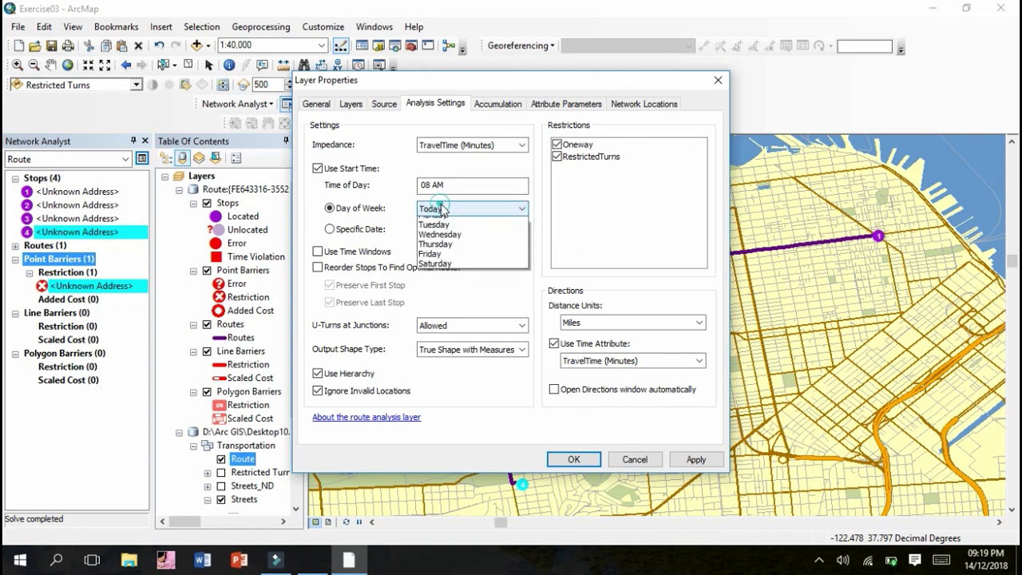
click(448, 252)
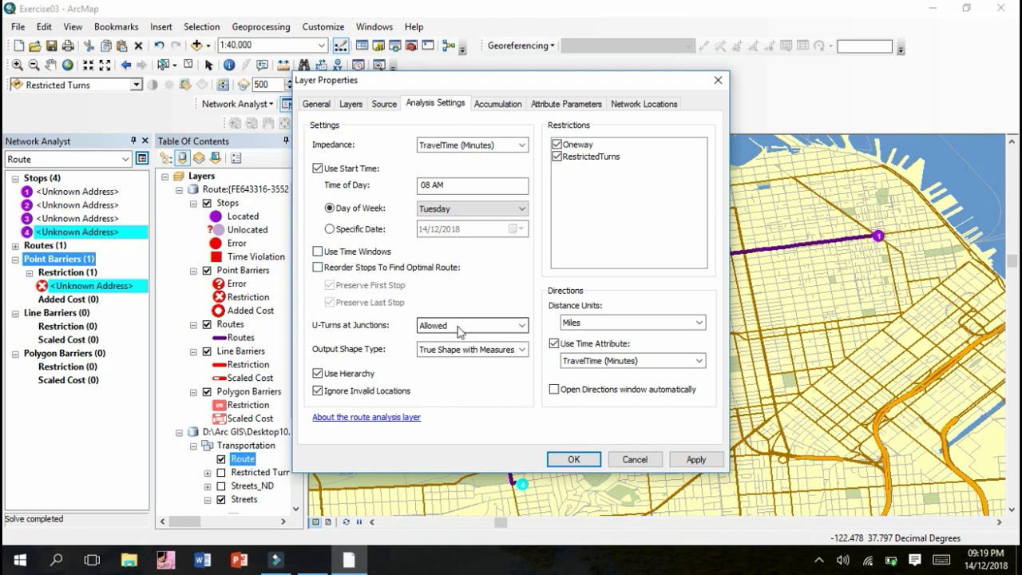
click(452, 357)
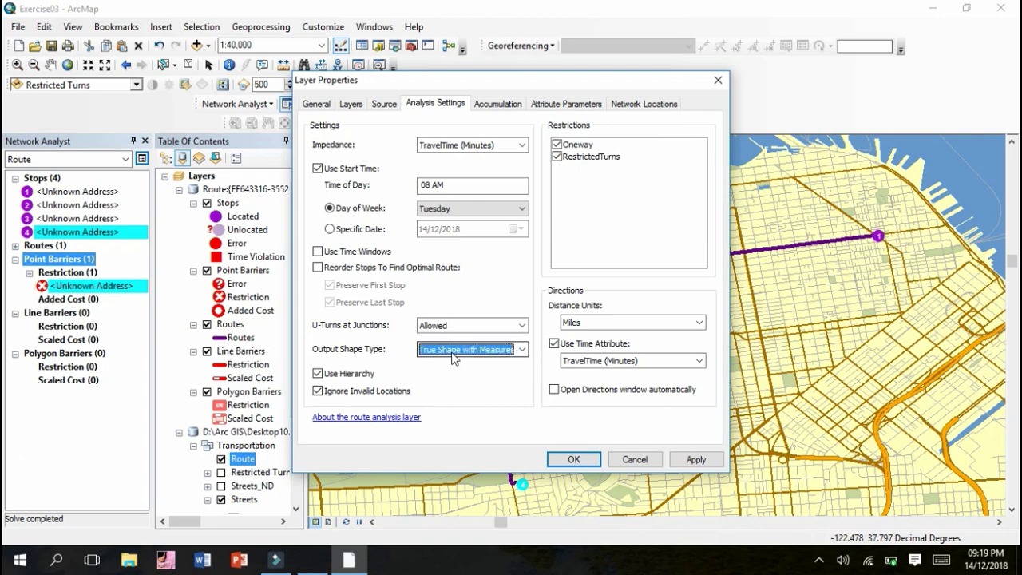
click(452, 356)
click(467, 365)
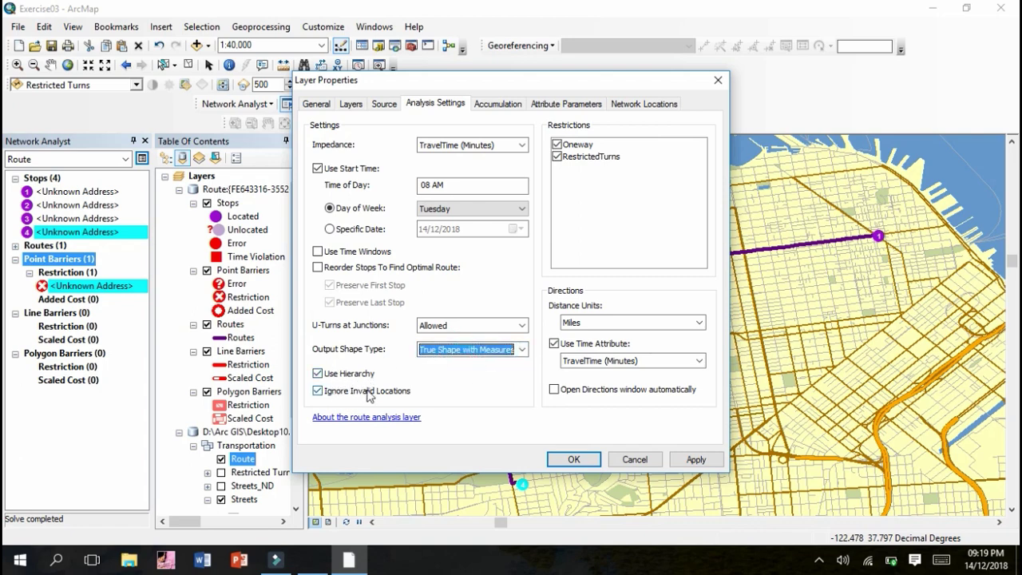
click(696, 459)
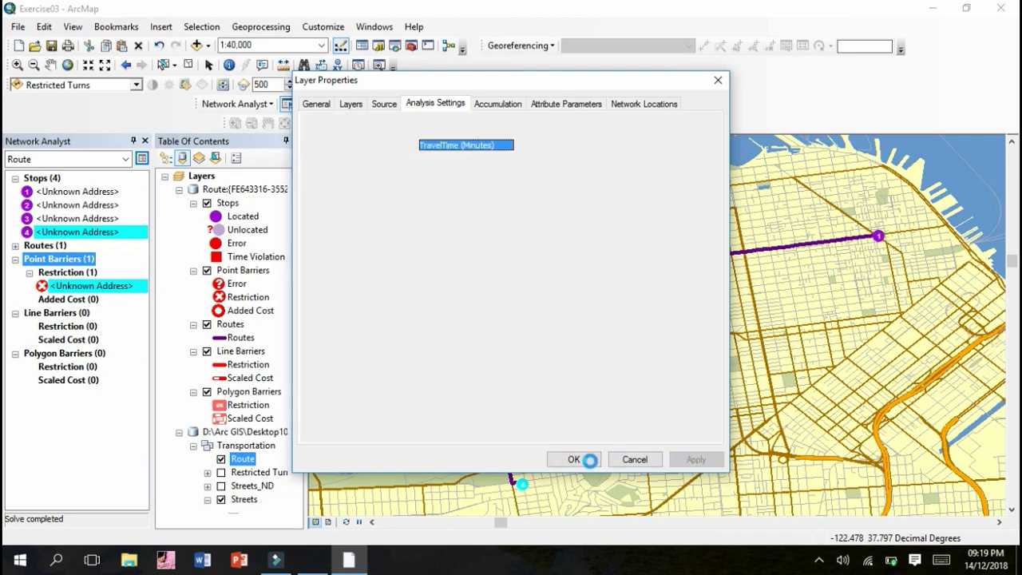
- Close the Route layer properties with OK
click(585, 461)
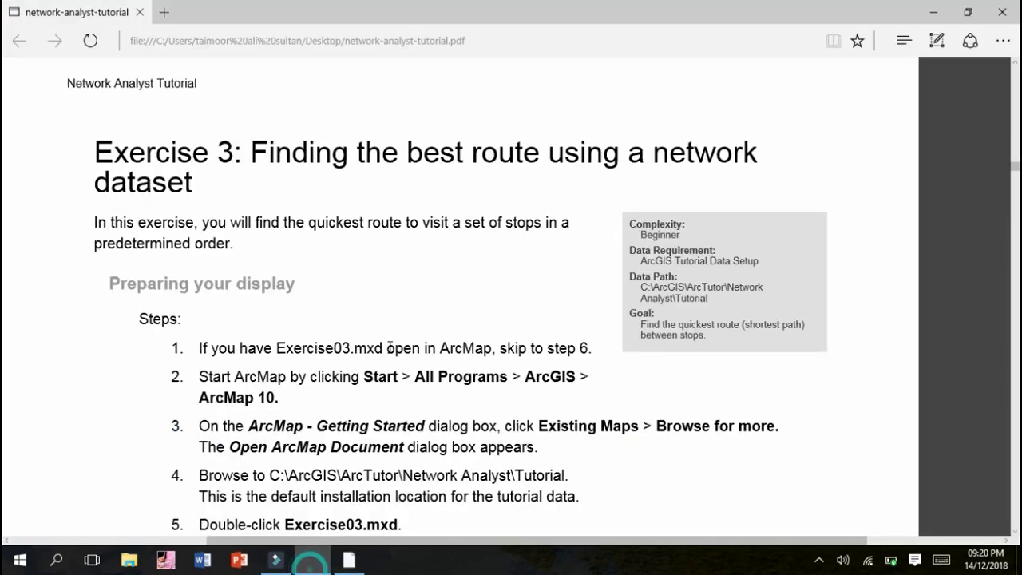
- Bring up the PDF tutorial in Edge and scroll to page 33, 'Saving the route'
click(313, 559)
scroll(400, 344, down, 15)
scroll(400, 344, down, 20)
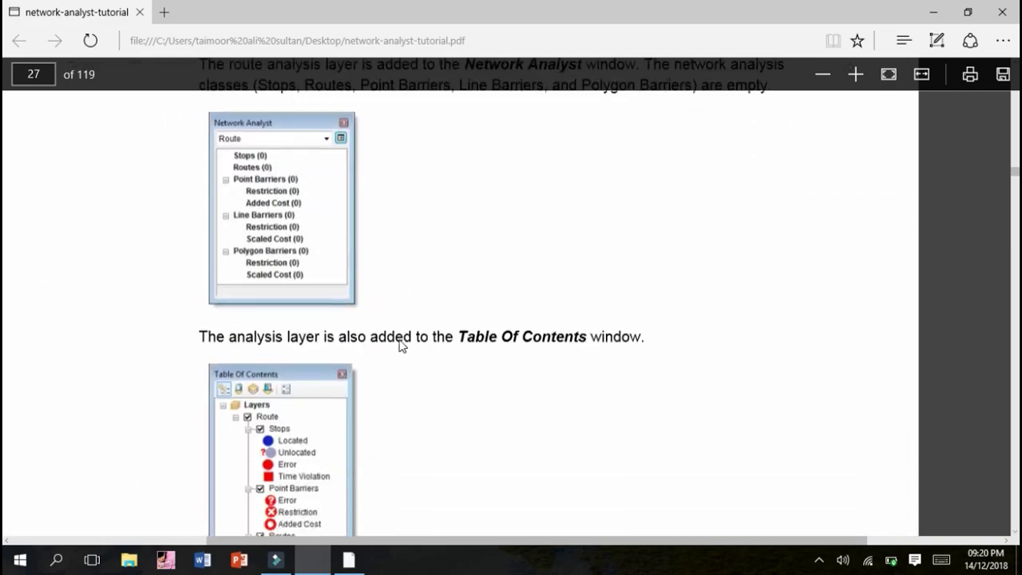
scroll(398, 337, down, 20)
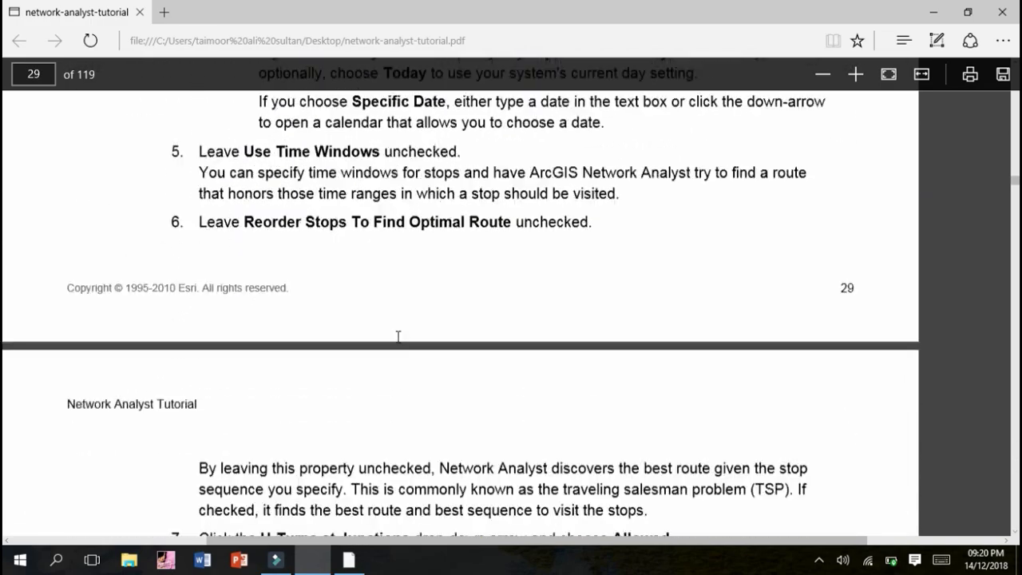
scroll(396, 339, down, 20)
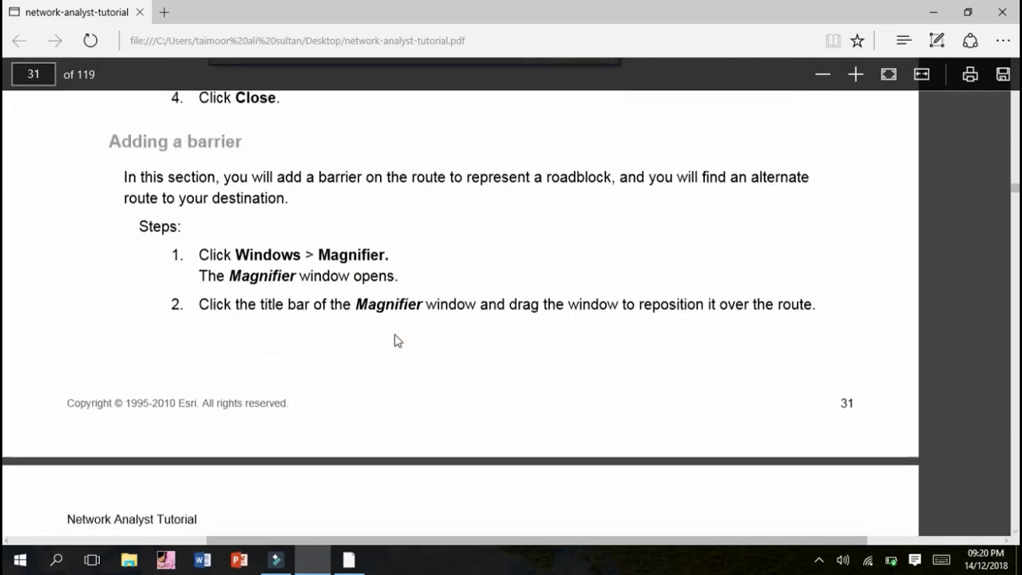
scroll(396, 341, down, 20)
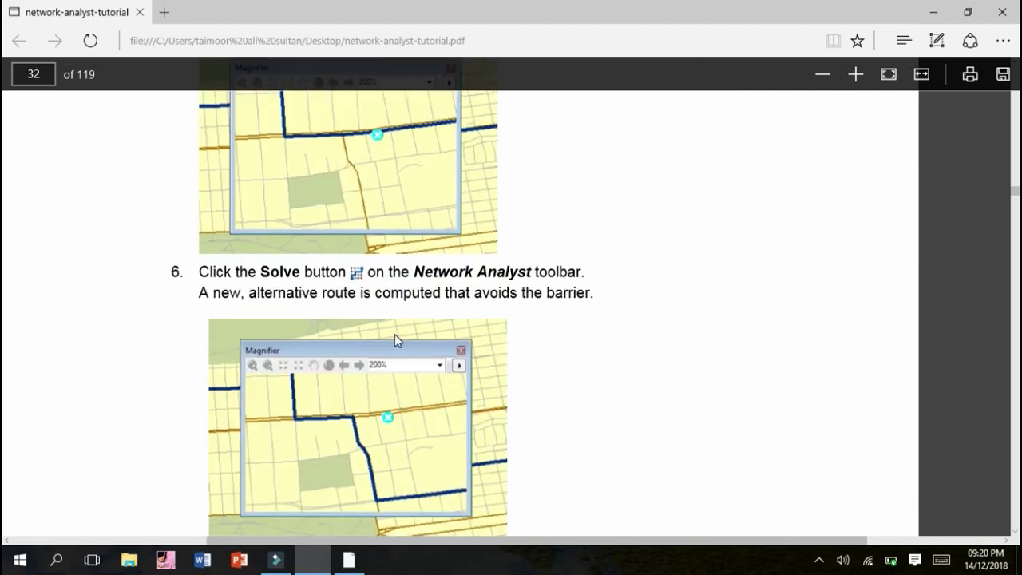
scroll(397, 340, down, 10)
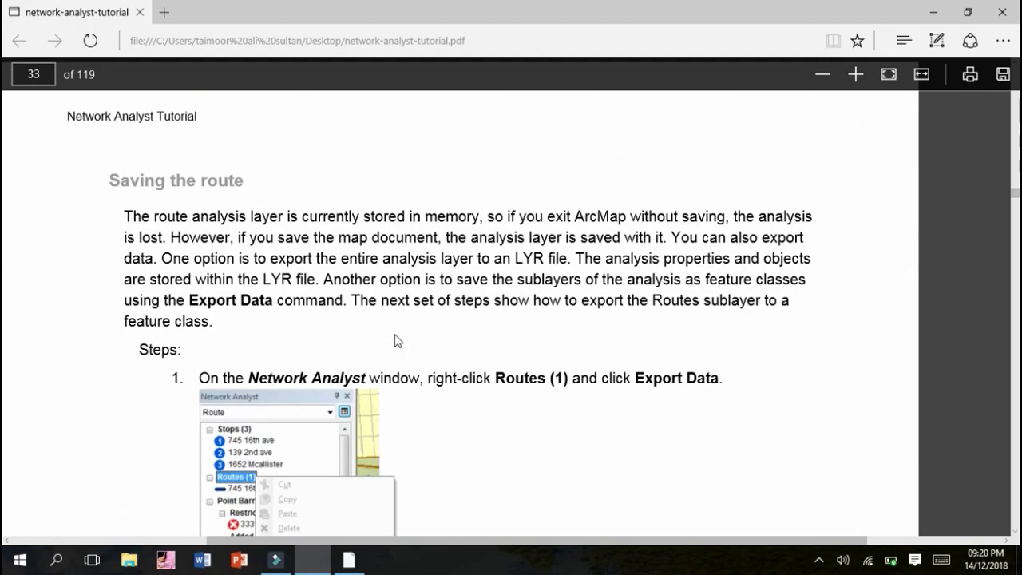
scroll(397, 341, down, 5)
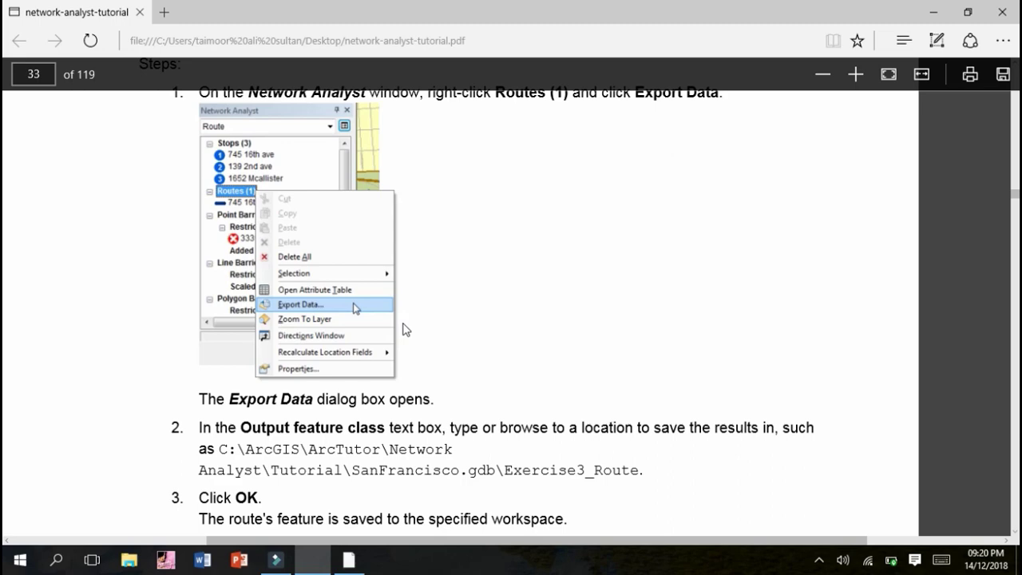
scroll(399, 311, down, 5)
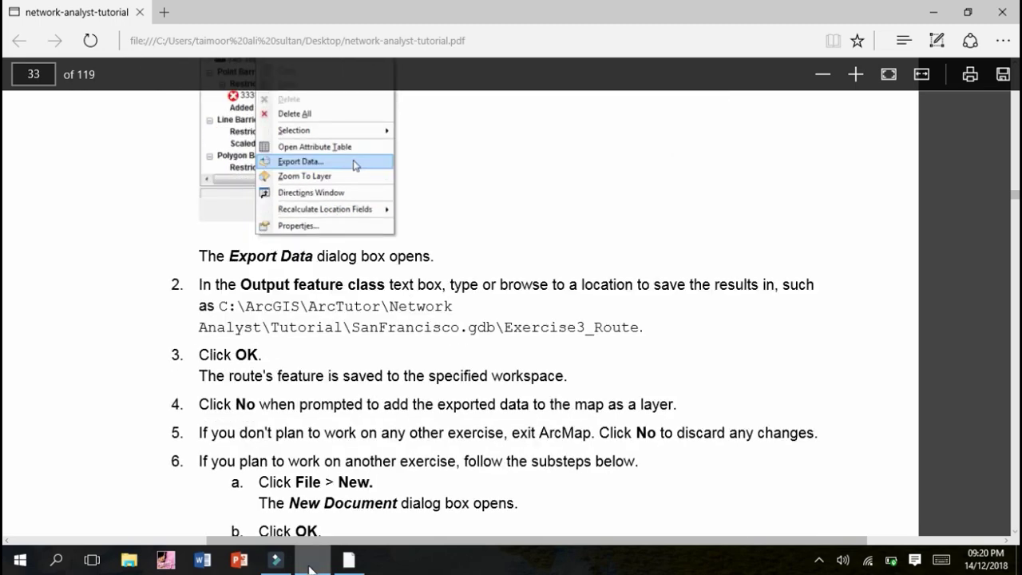
- Back in ArcMap, export all features of the Routes (1) sublayer and browse for the output location
click(349, 560)
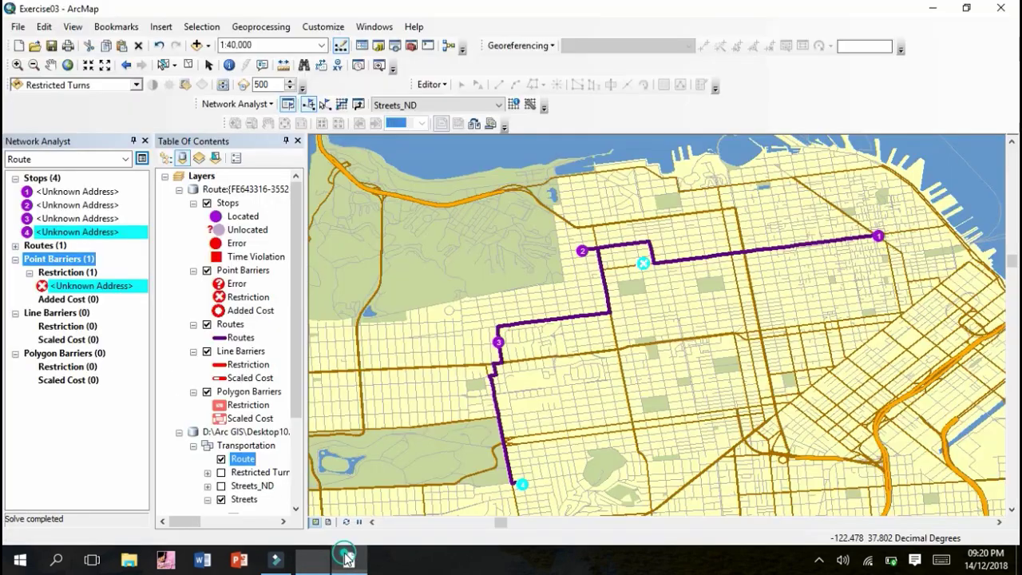
click(56, 248)
right_click(56, 249)
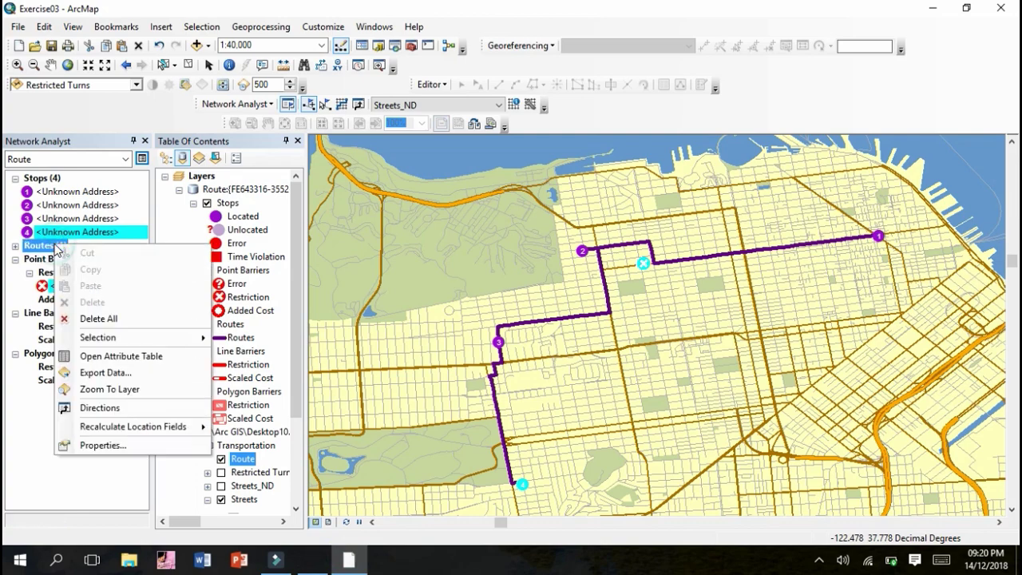
click(121, 369)
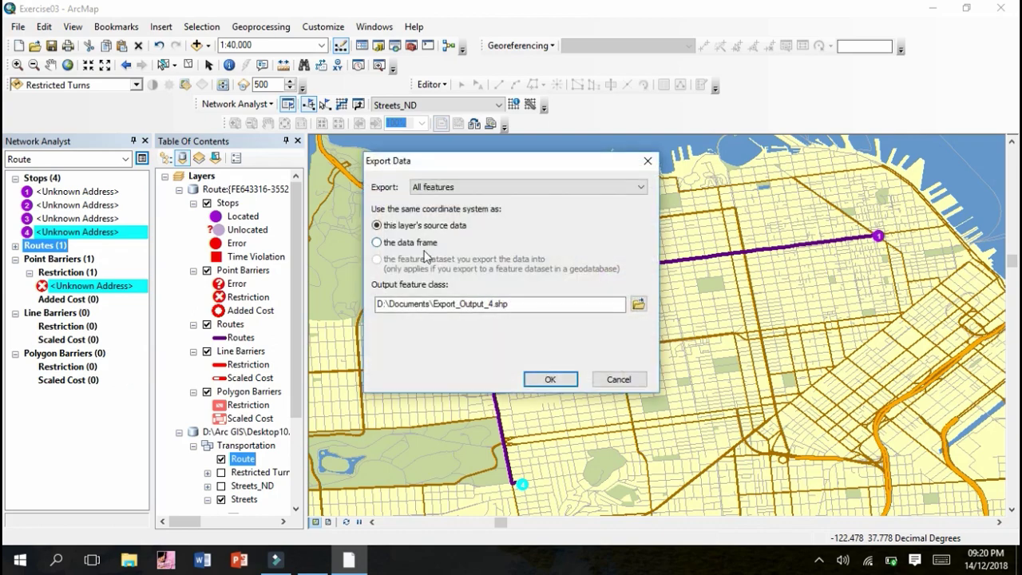
click(463, 189)
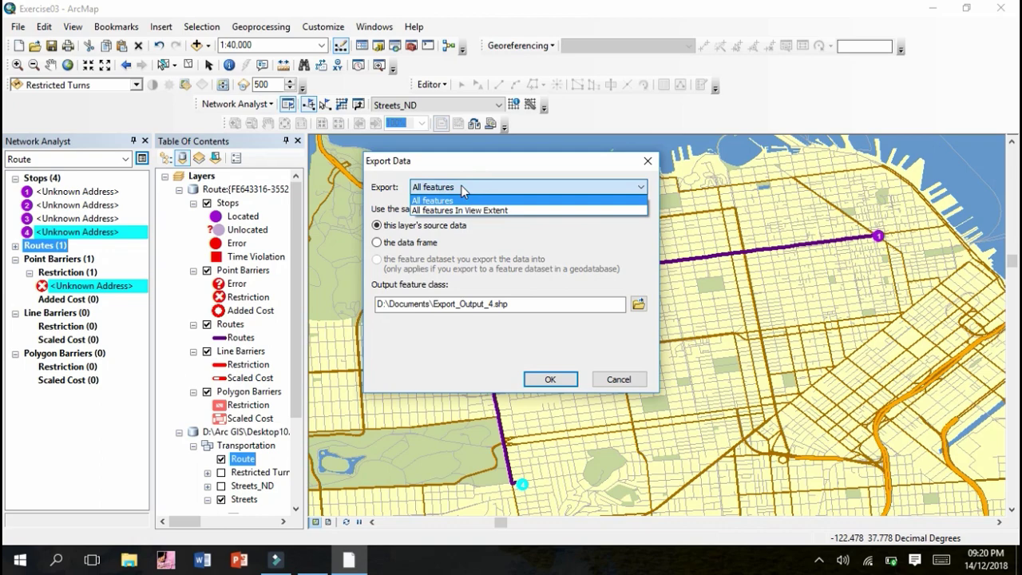
click(463, 188)
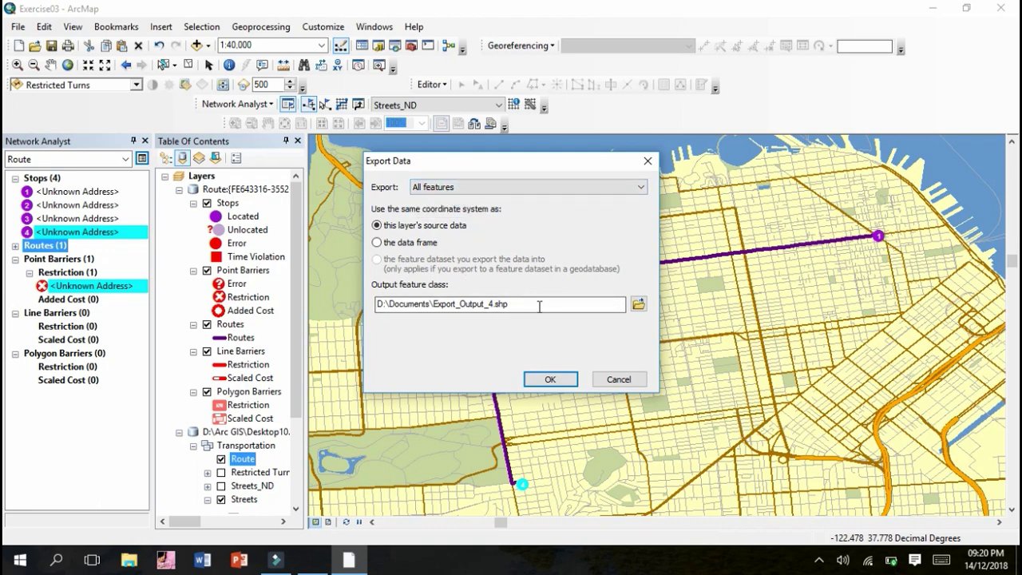
click(637, 304)
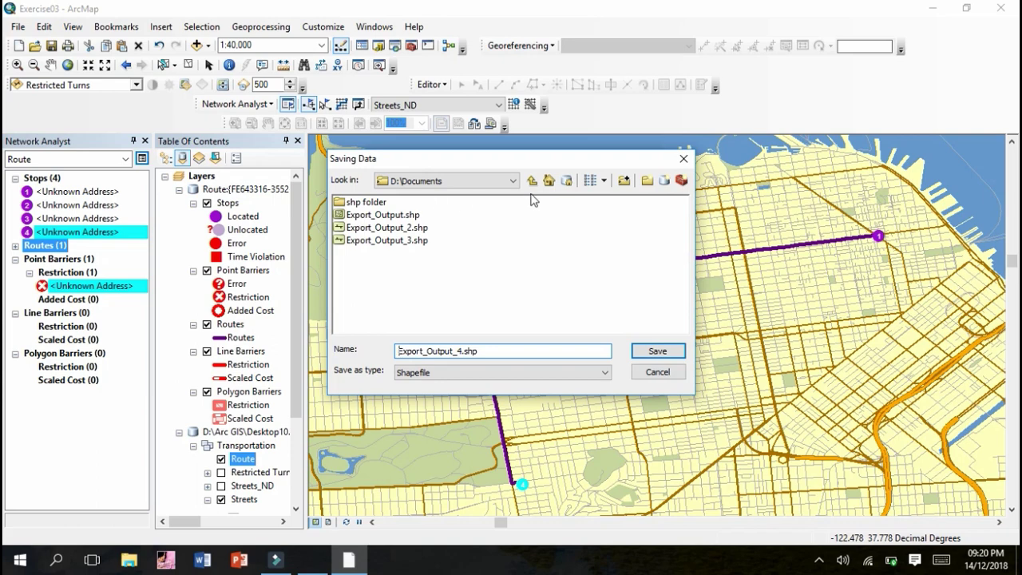
- Set the export output to D:\Documents\Export_Output_4.shp after dismissing a file-details error
click(549, 181)
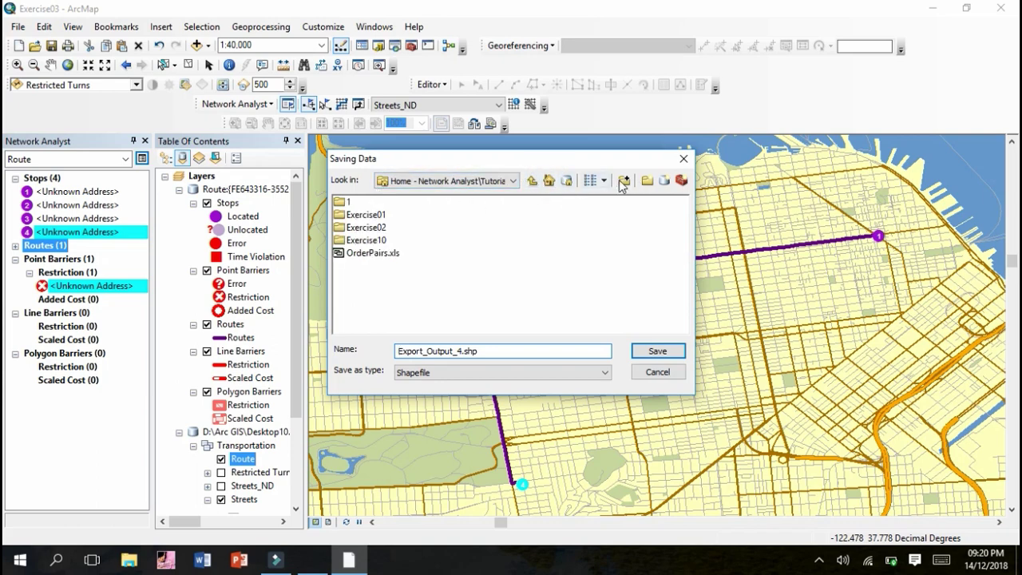
click(531, 183)
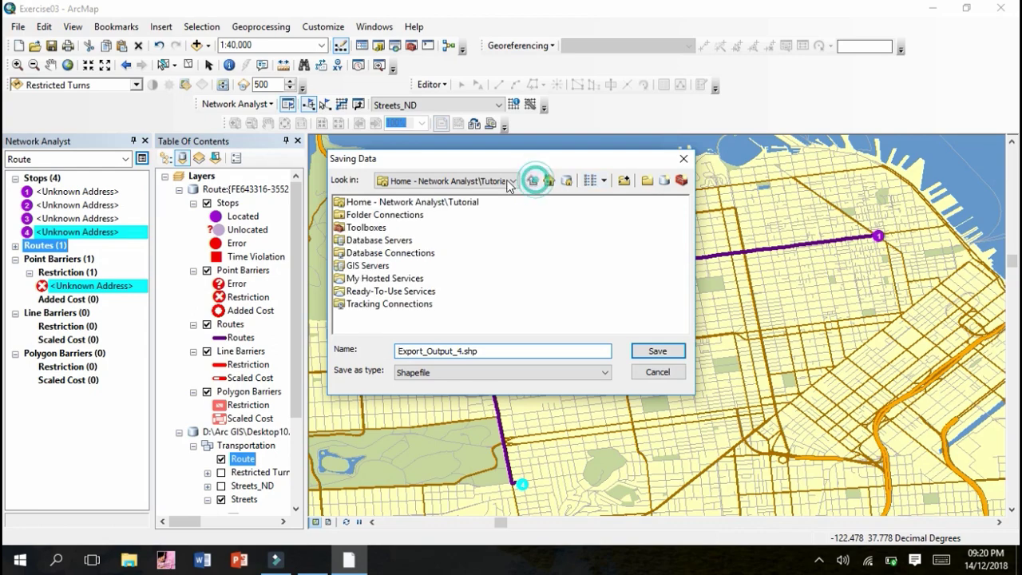
click(495, 183)
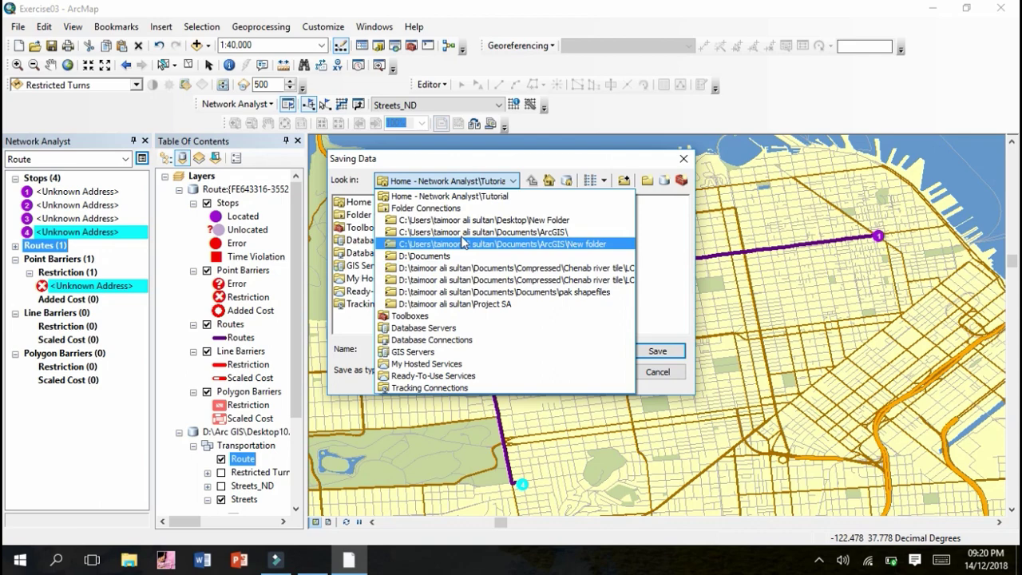
click(464, 220)
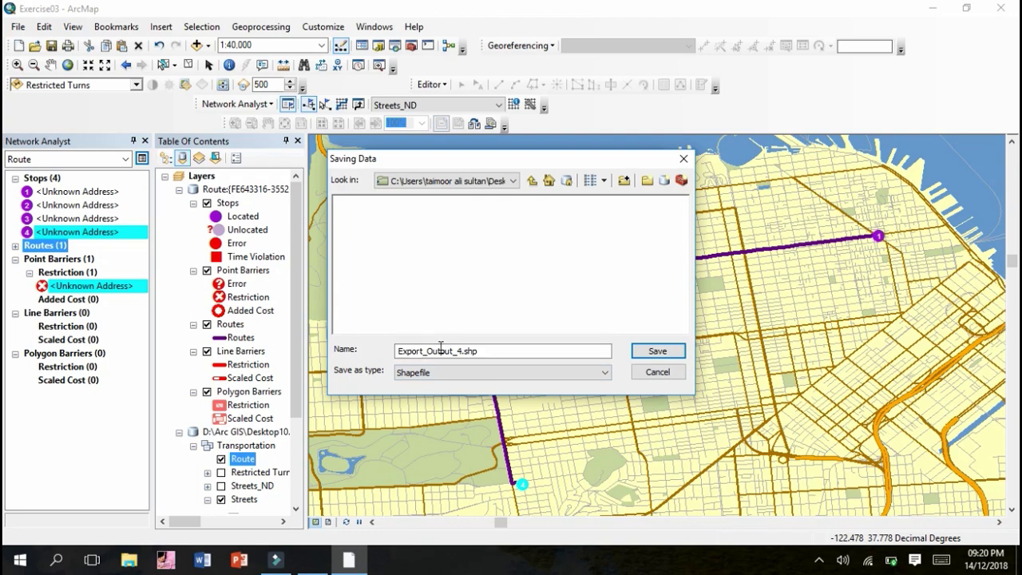
click(664, 351)
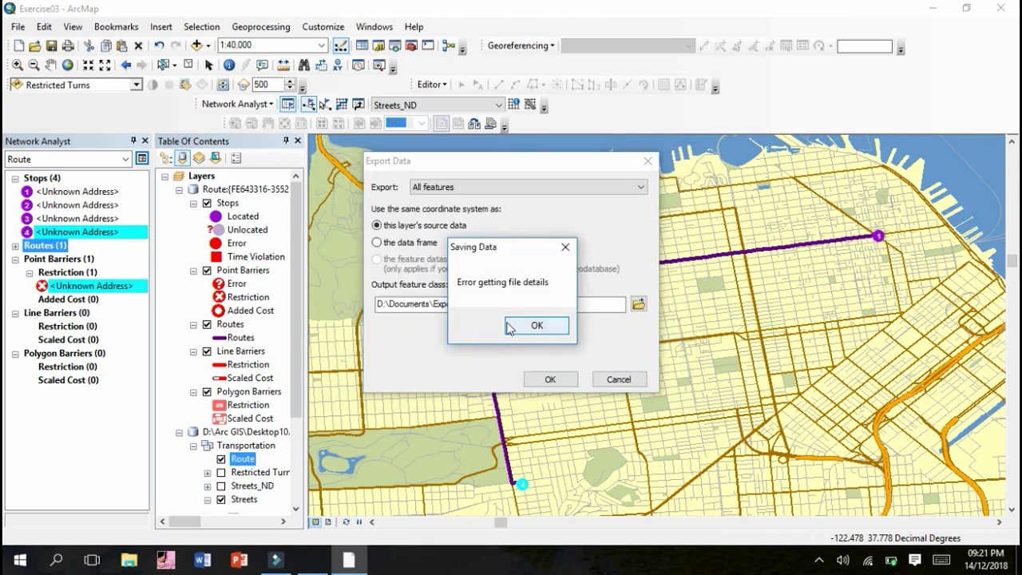
click(509, 327)
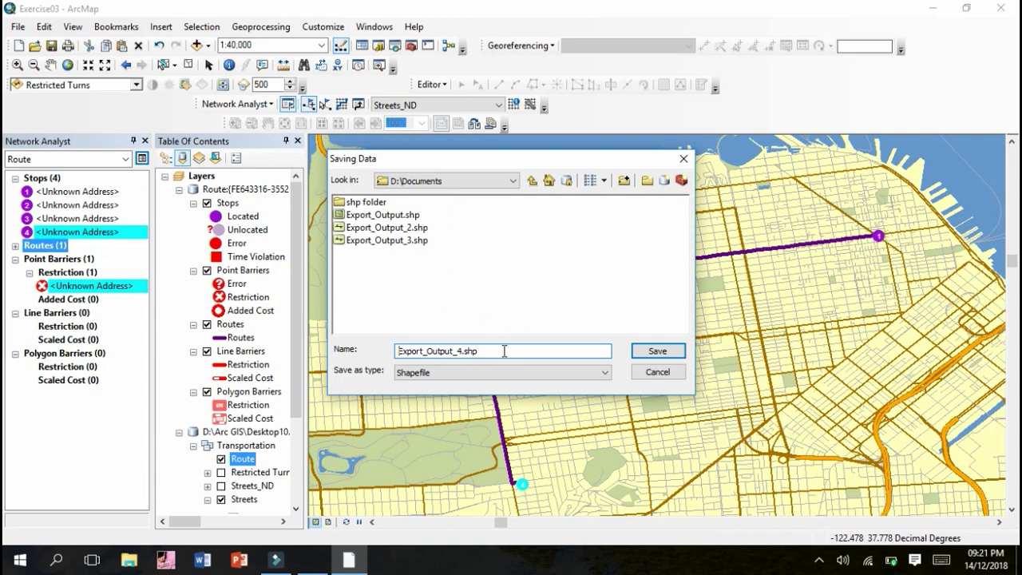
click(657, 351)
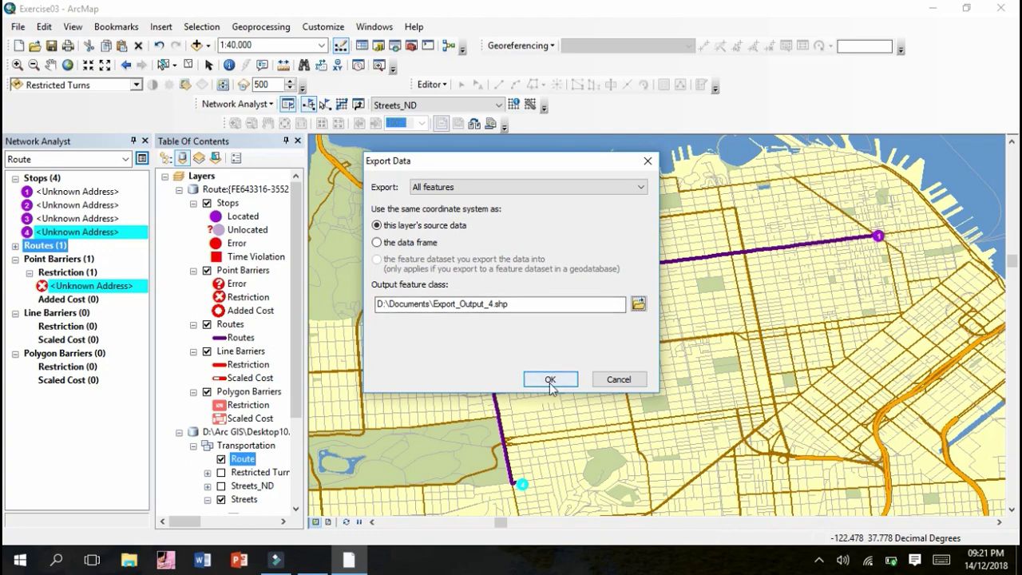
- Run the export, add Export_Output_4 to the map as a layer, and switch to Filmora
click(551, 380)
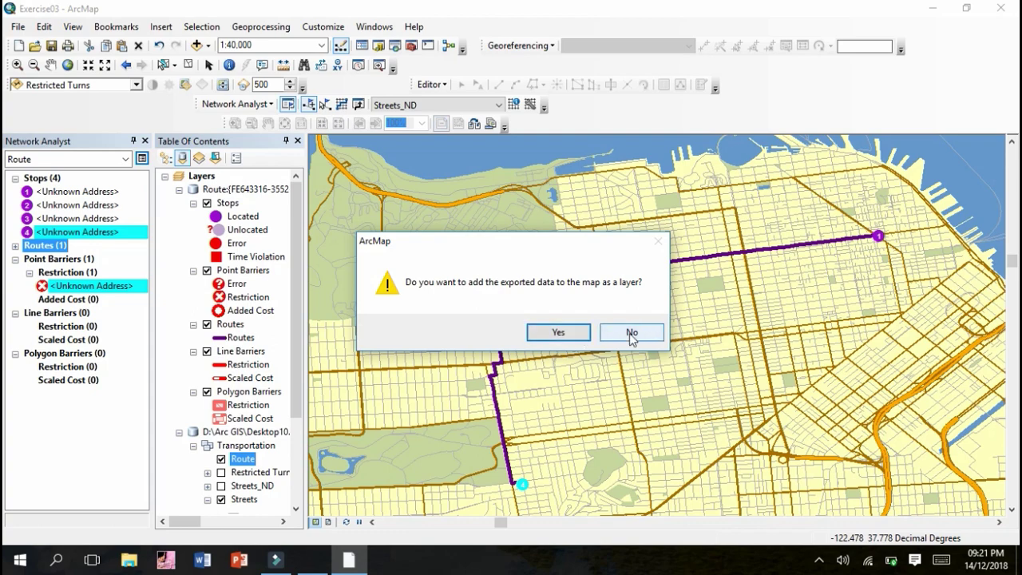
click(561, 332)
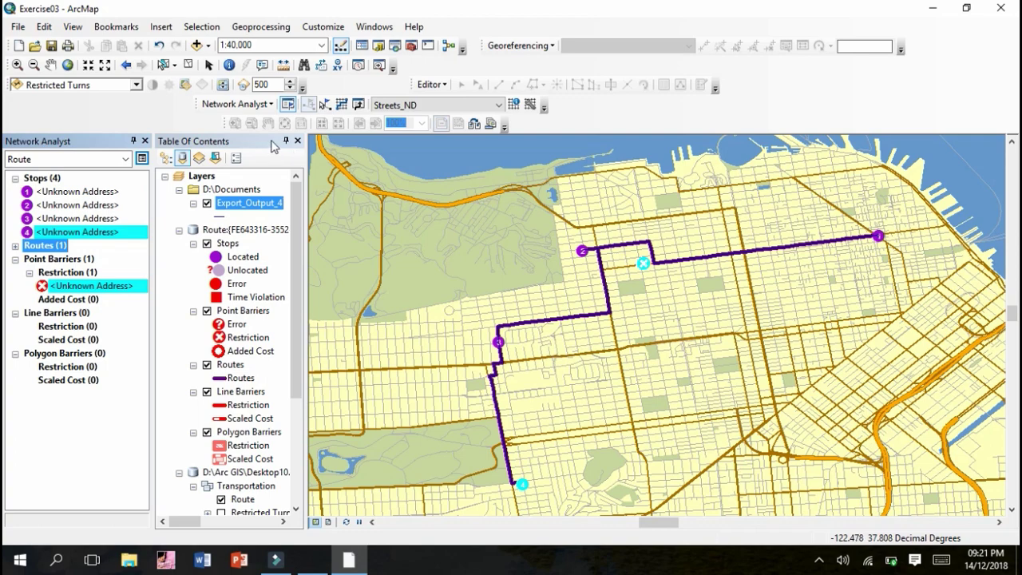
click(286, 560)
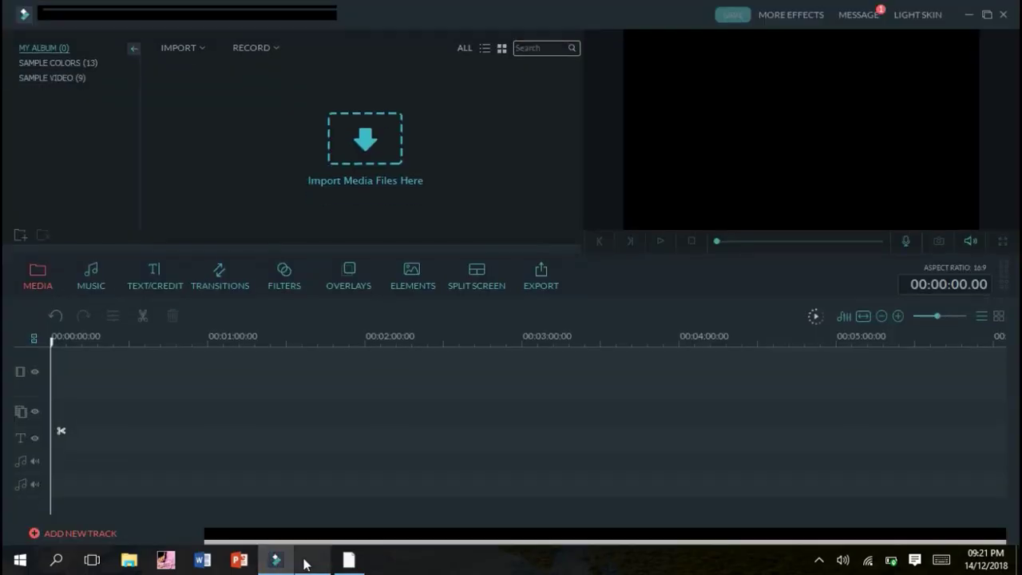